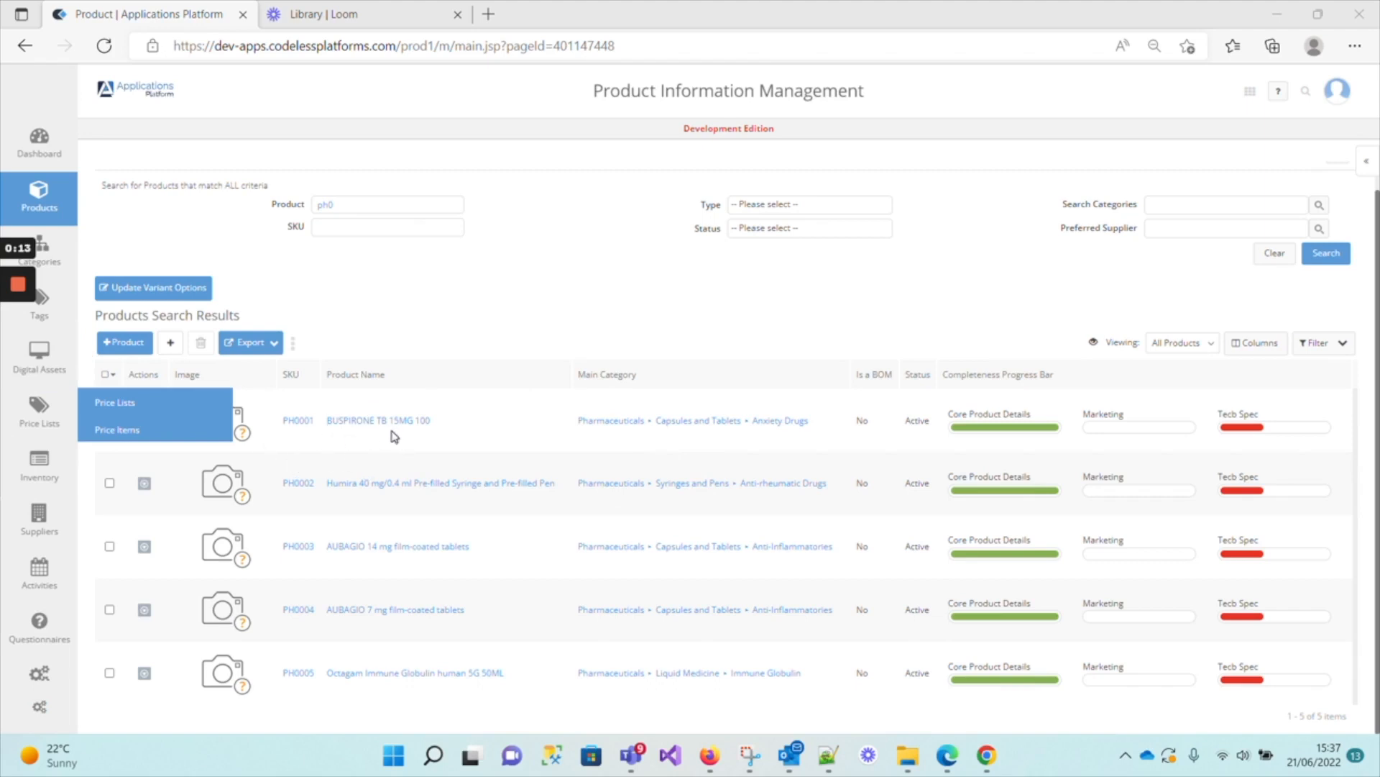
Step: Open the Digital Assets library and look through the asset cards on its first page
click(41, 363)
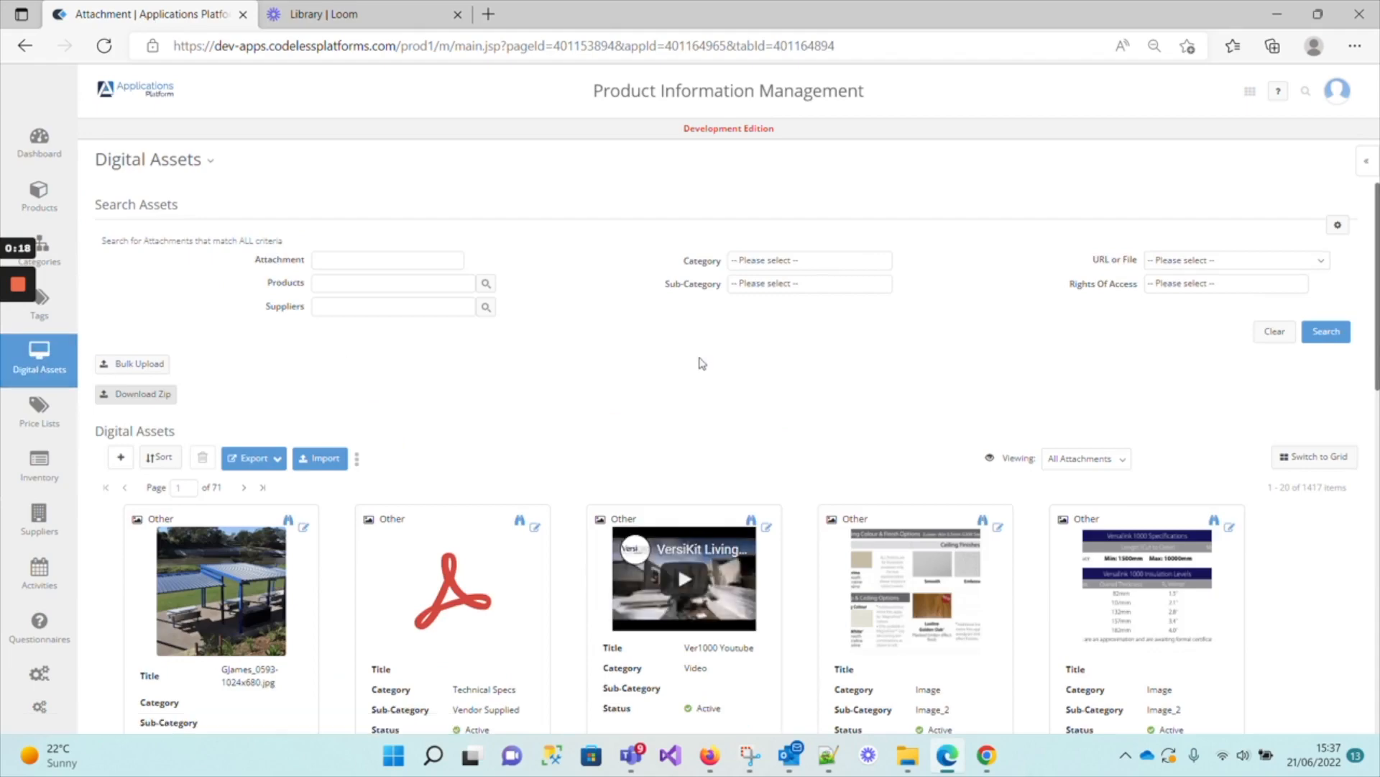
scroll(718, 366, down, 10)
scroll(726, 381, up, 8)
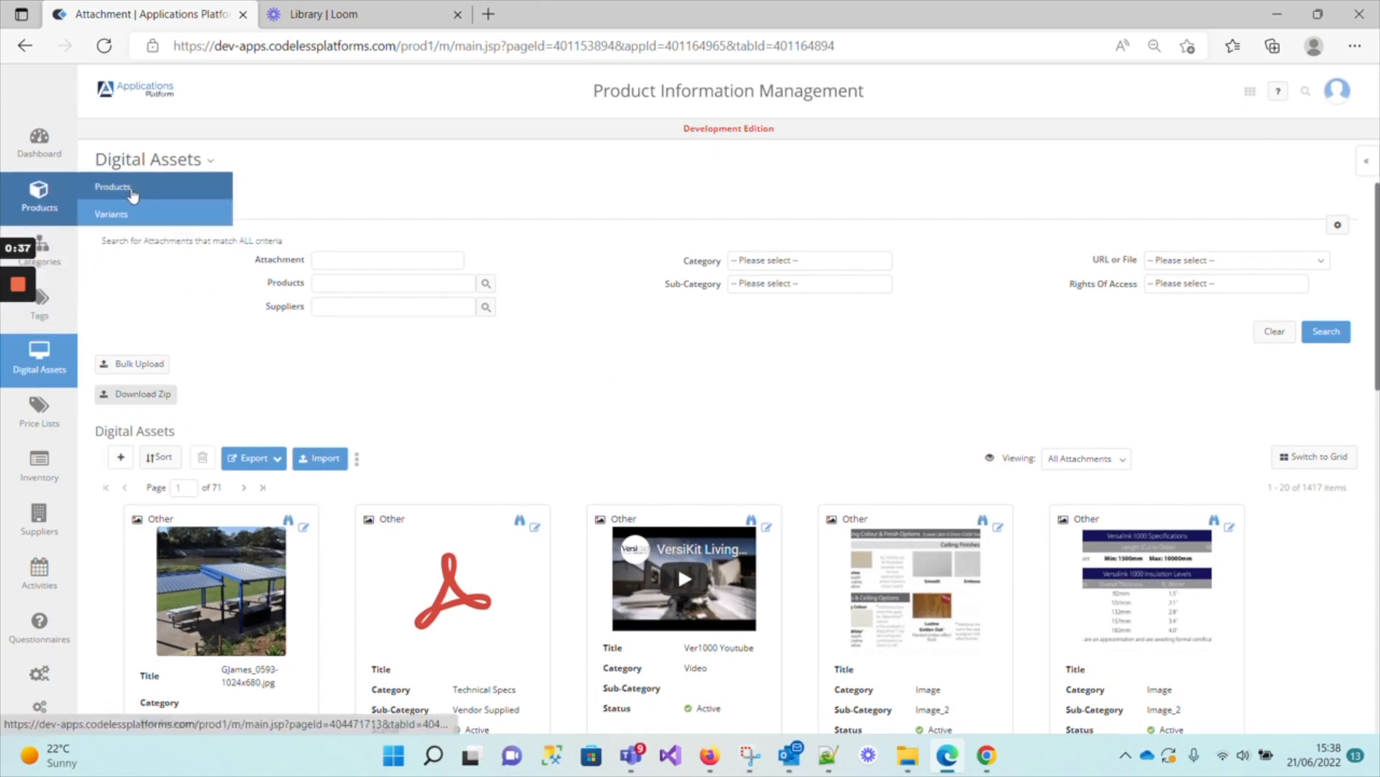
Step: Open the product list and search for products matching "ph0"
click(135, 194)
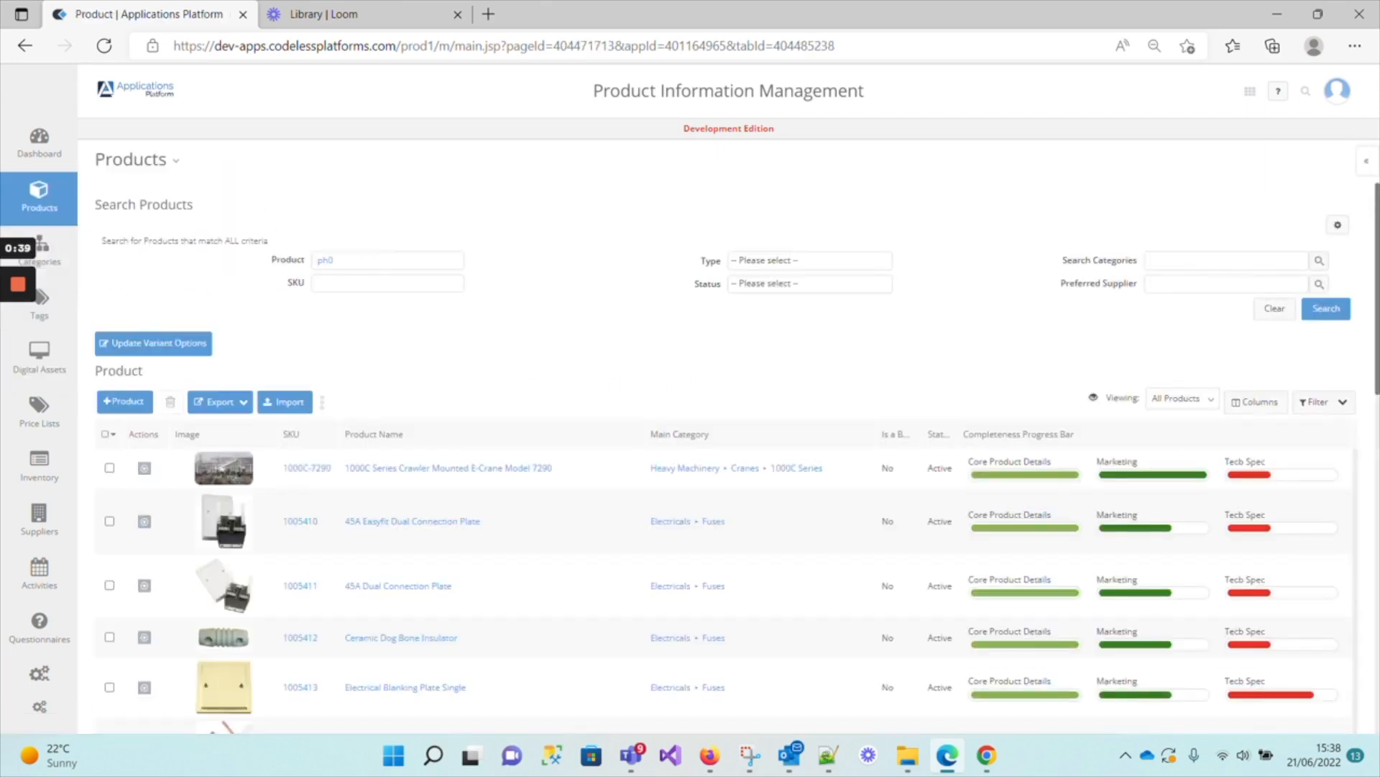
click(1326, 309)
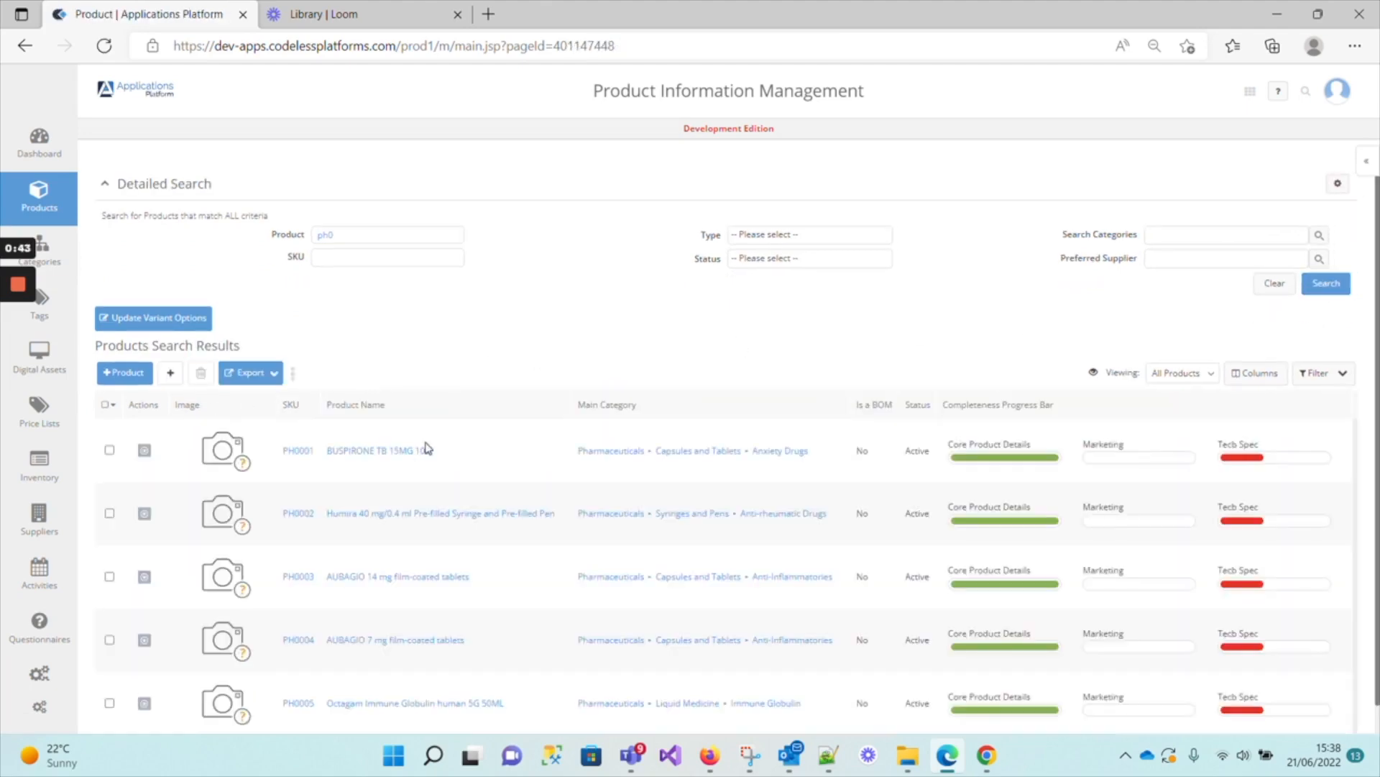
Step: Switch to Chrome and view the tablet ruler image and the PDF label among product PH0001's digital assets, returning to the product page
click(985, 768)
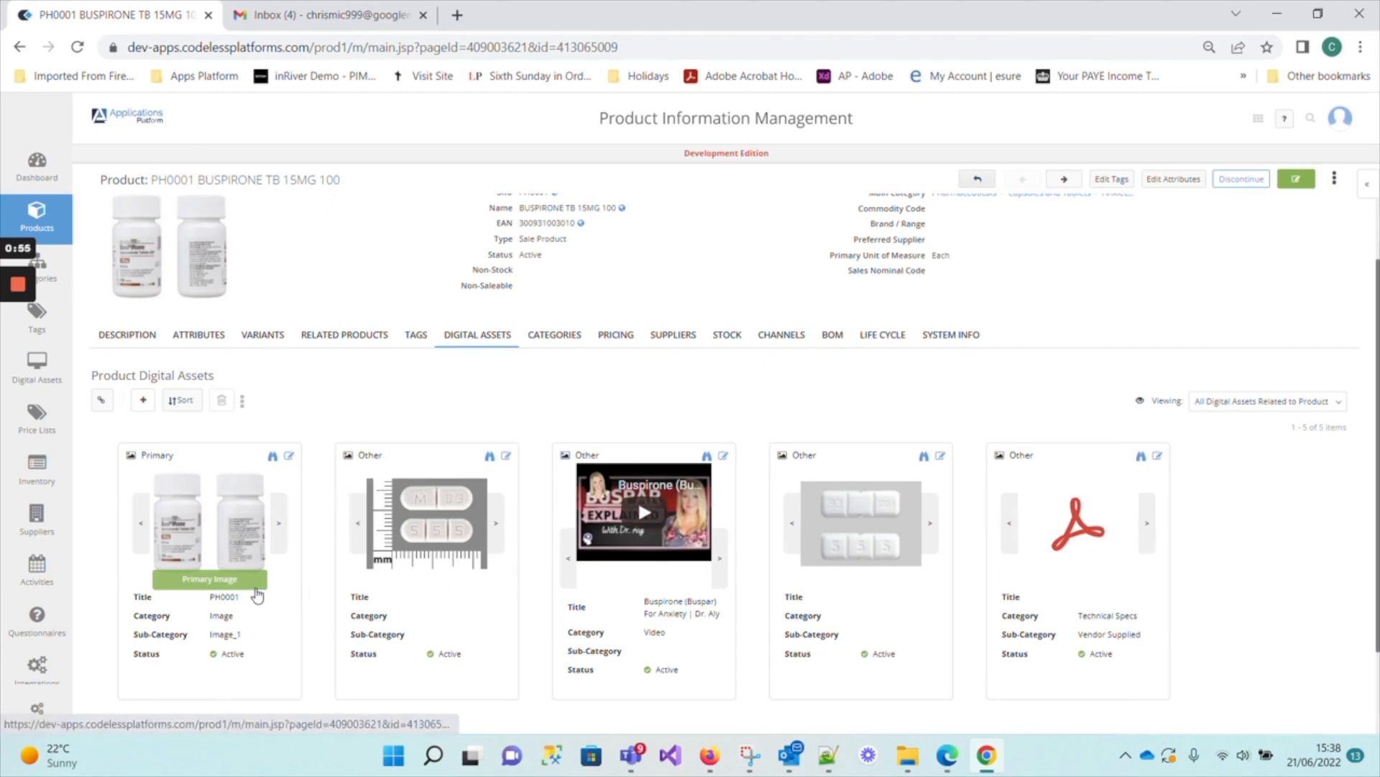
click(436, 550)
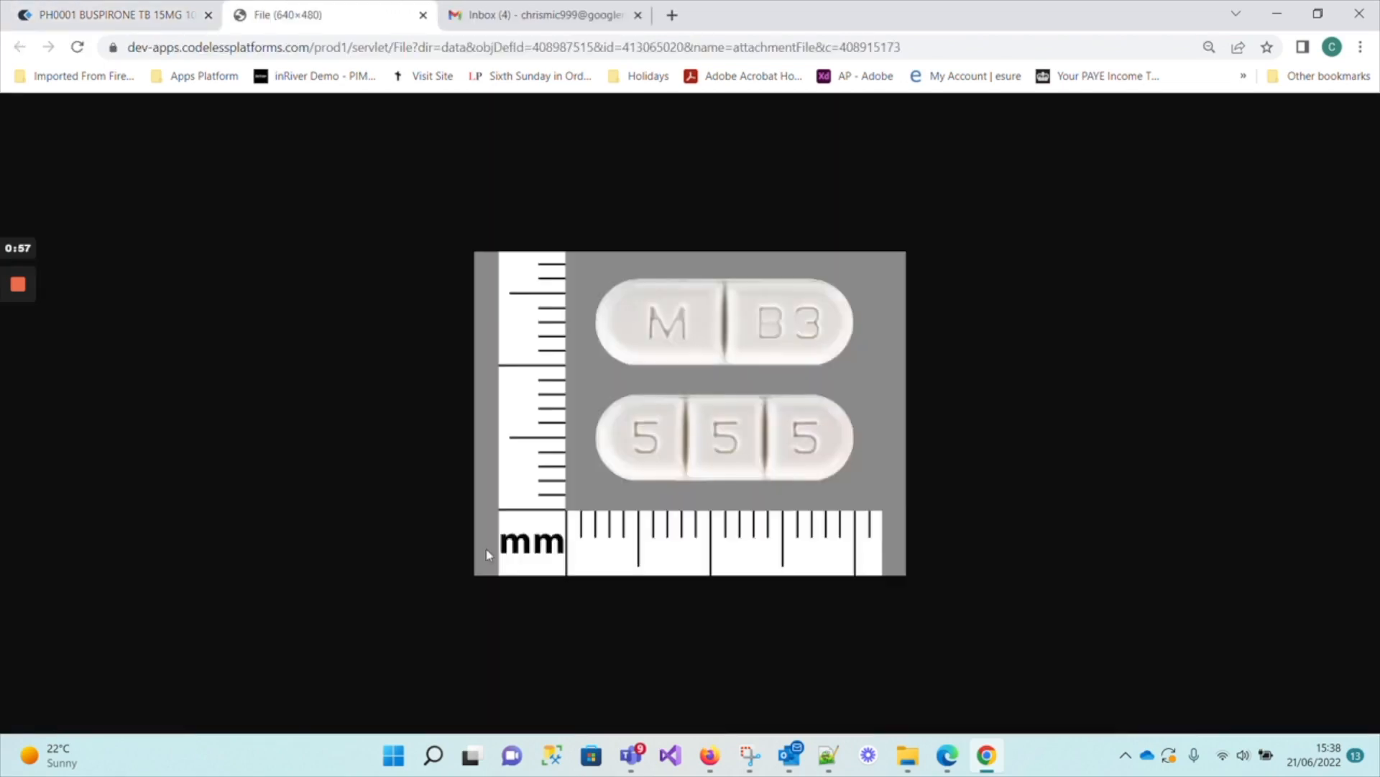
click(144, 23)
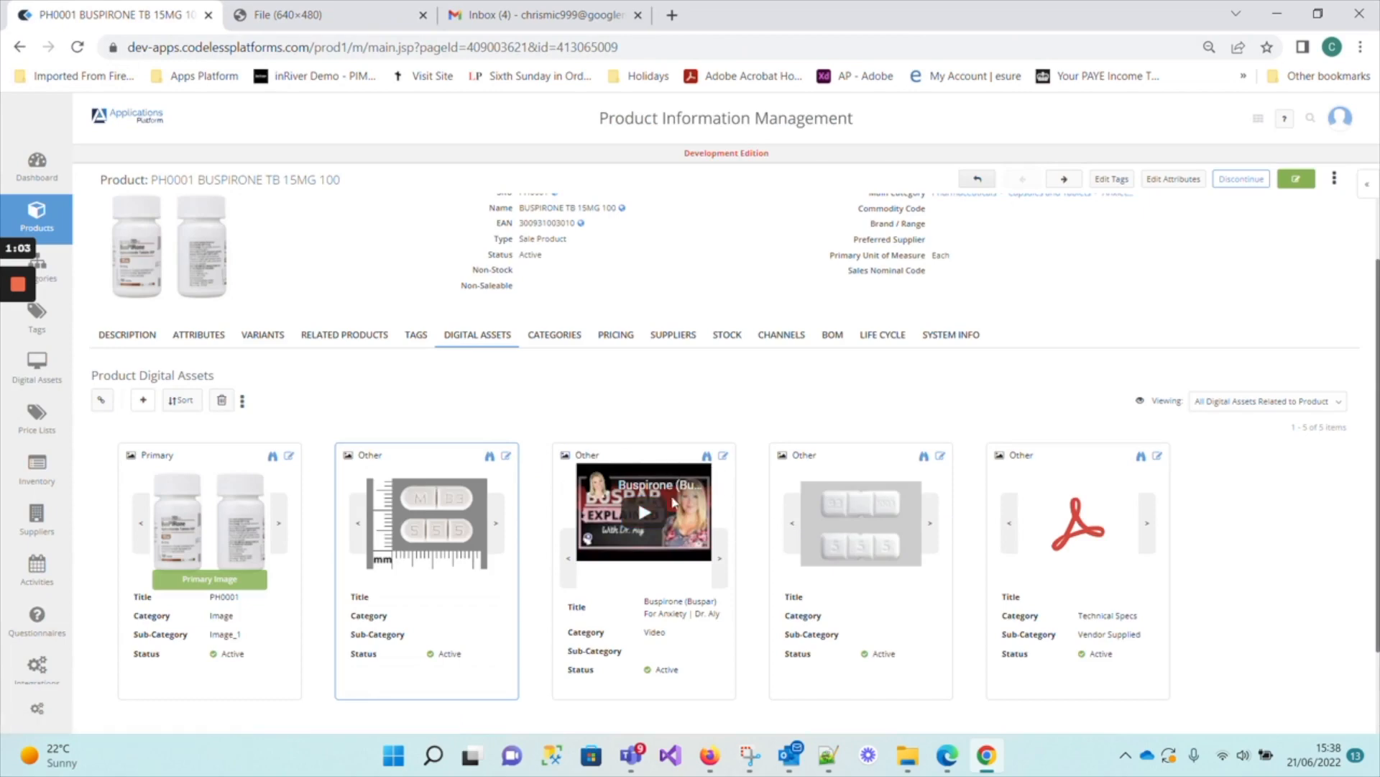
click(661, 510)
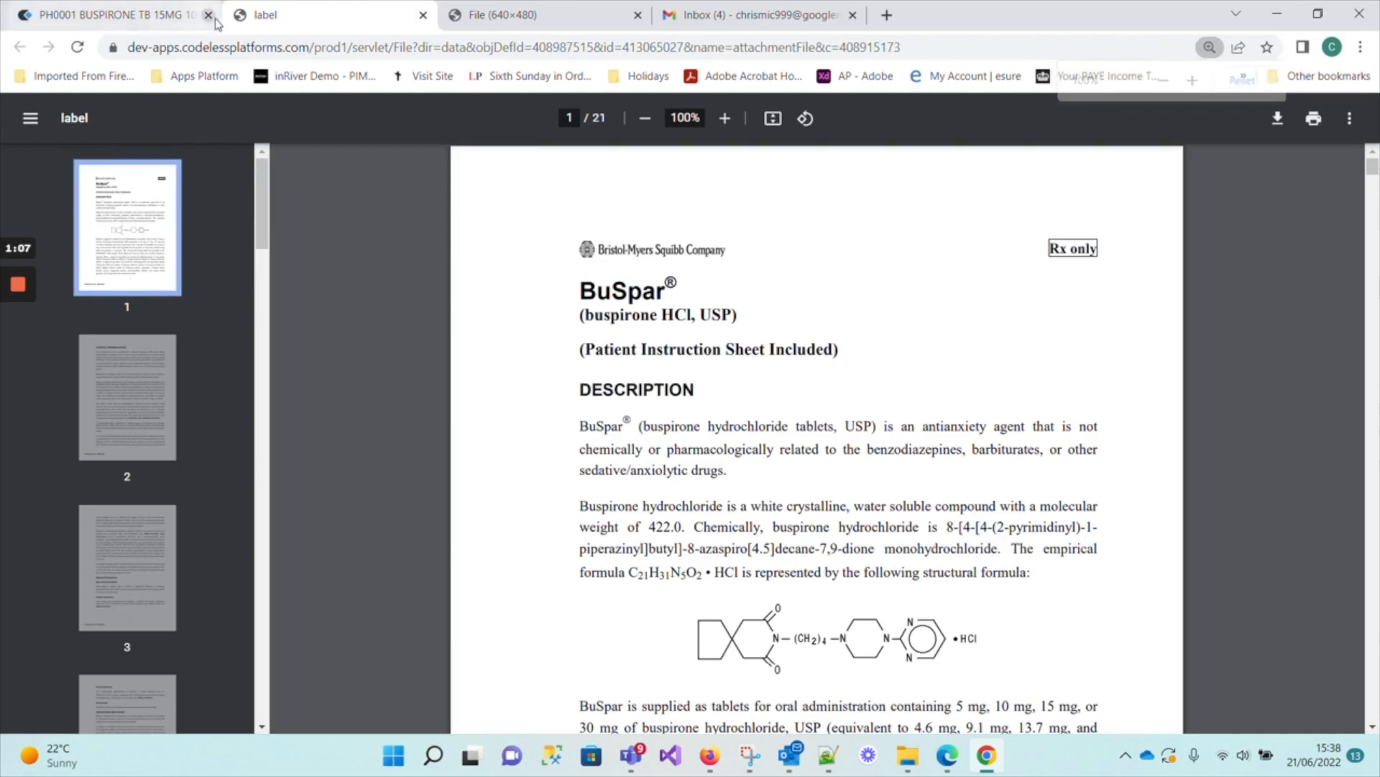
click(99, 19)
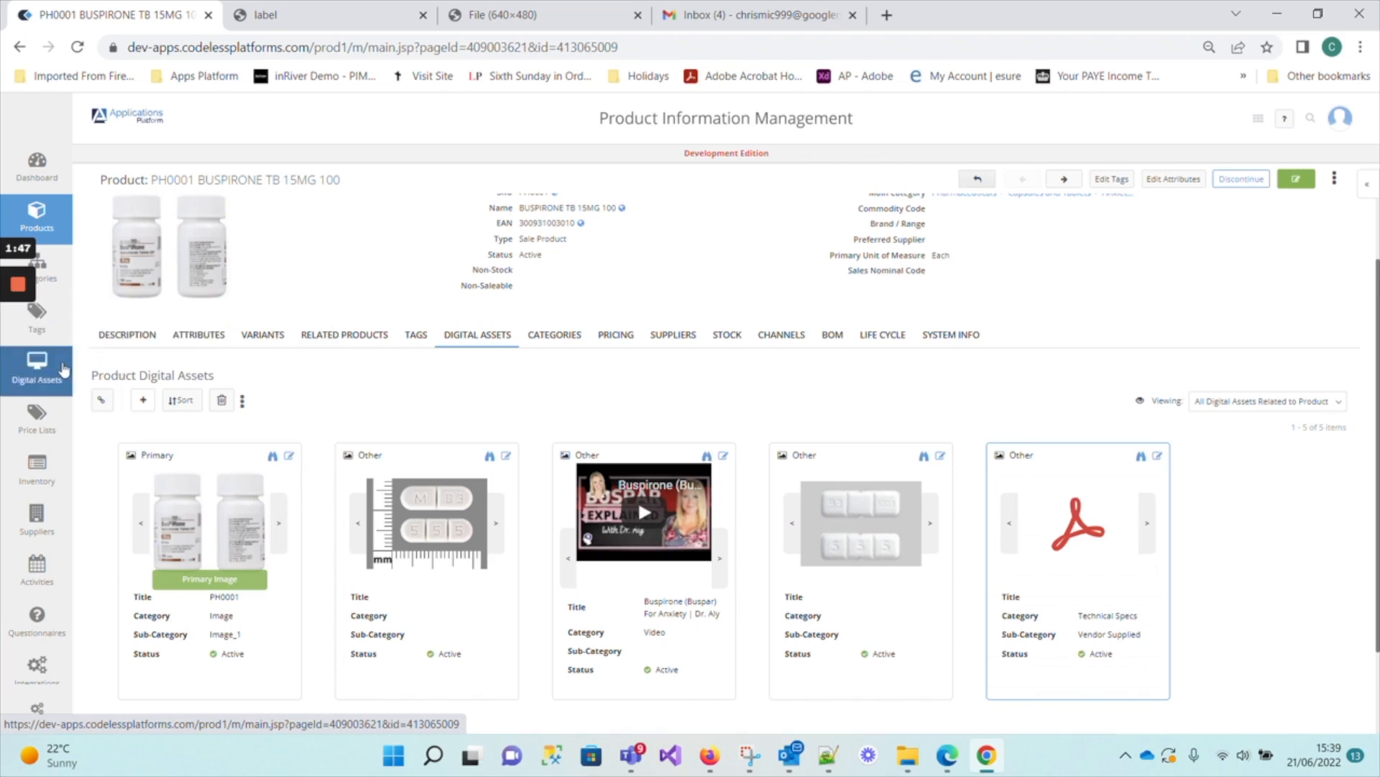
Step: Switch to File Explorer and examine how the files in the Pharma Digital Assets for Training folder are named
click(908, 755)
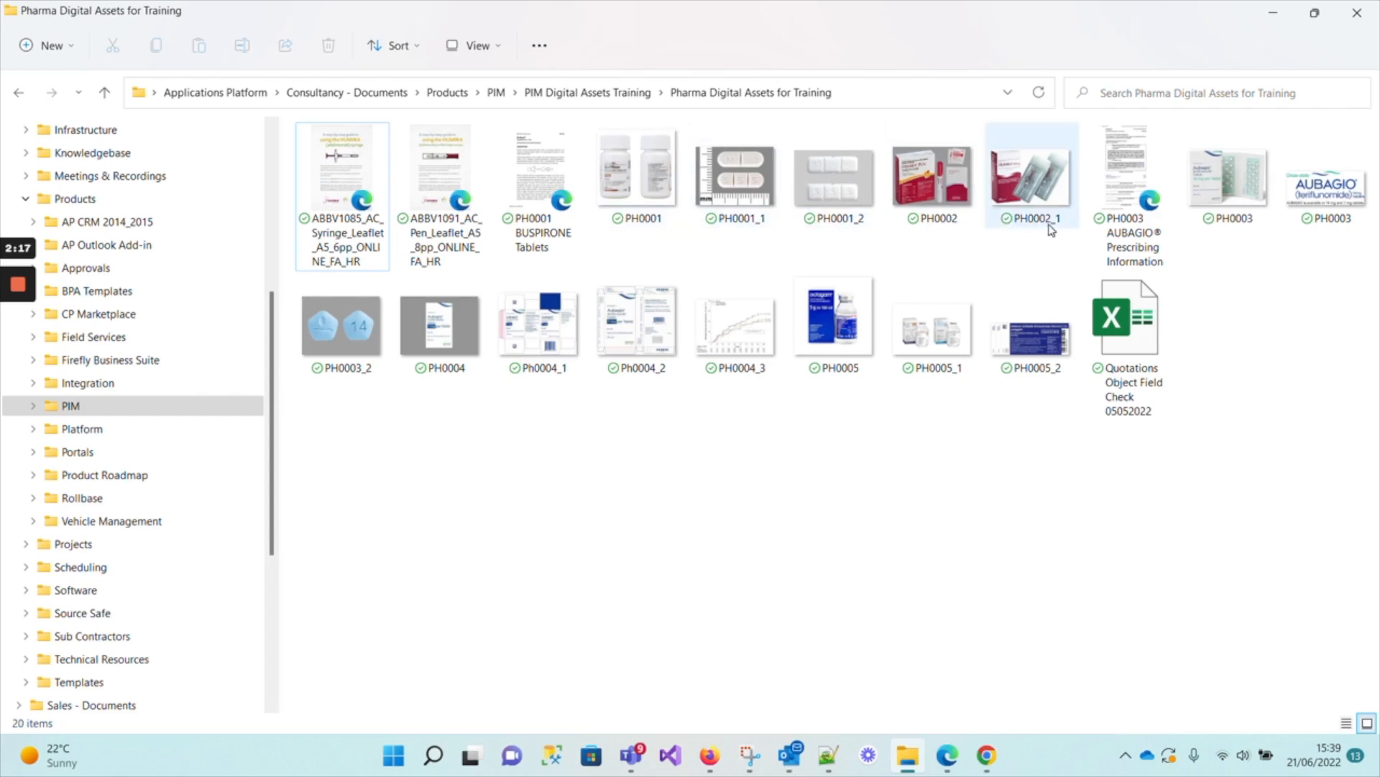
mouse_move(1052, 230)
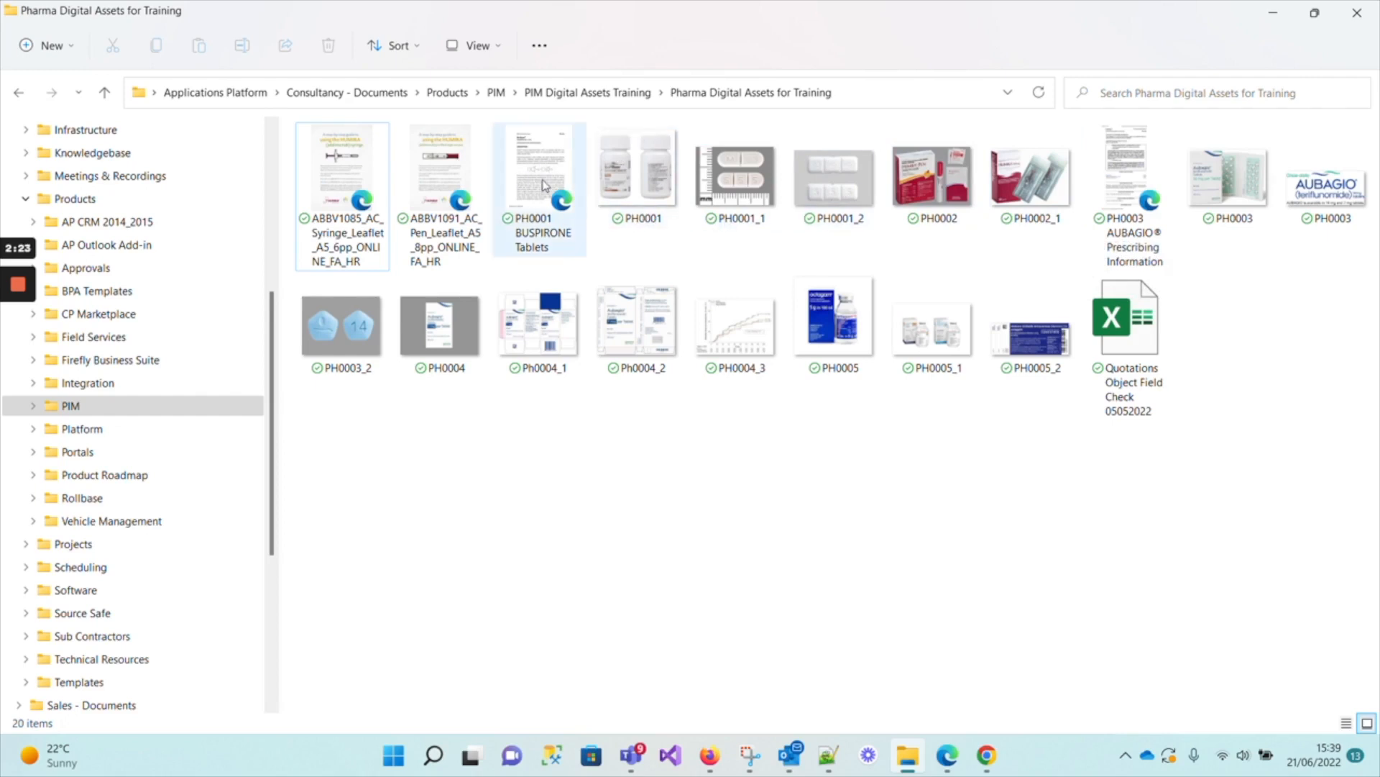
mouse_move(547, 182)
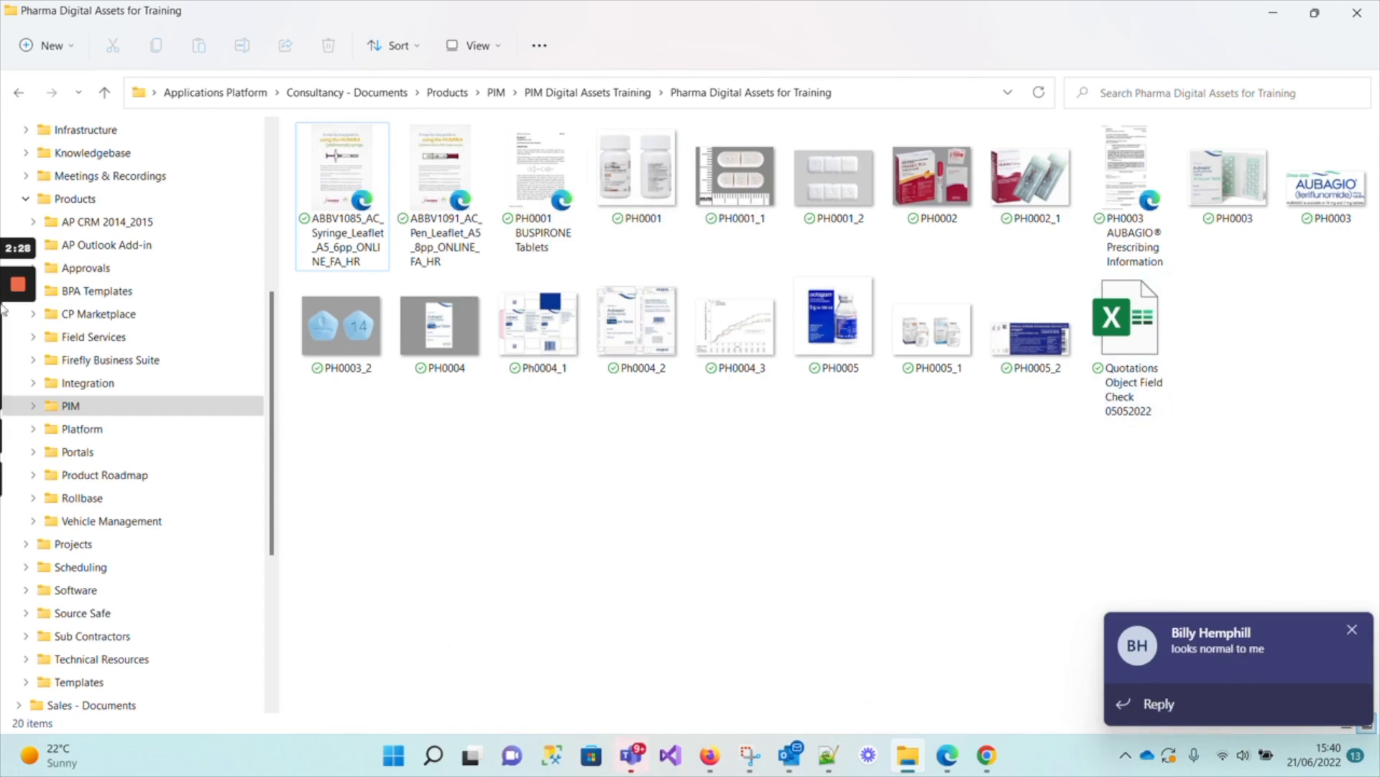
mouse_move(17, 274)
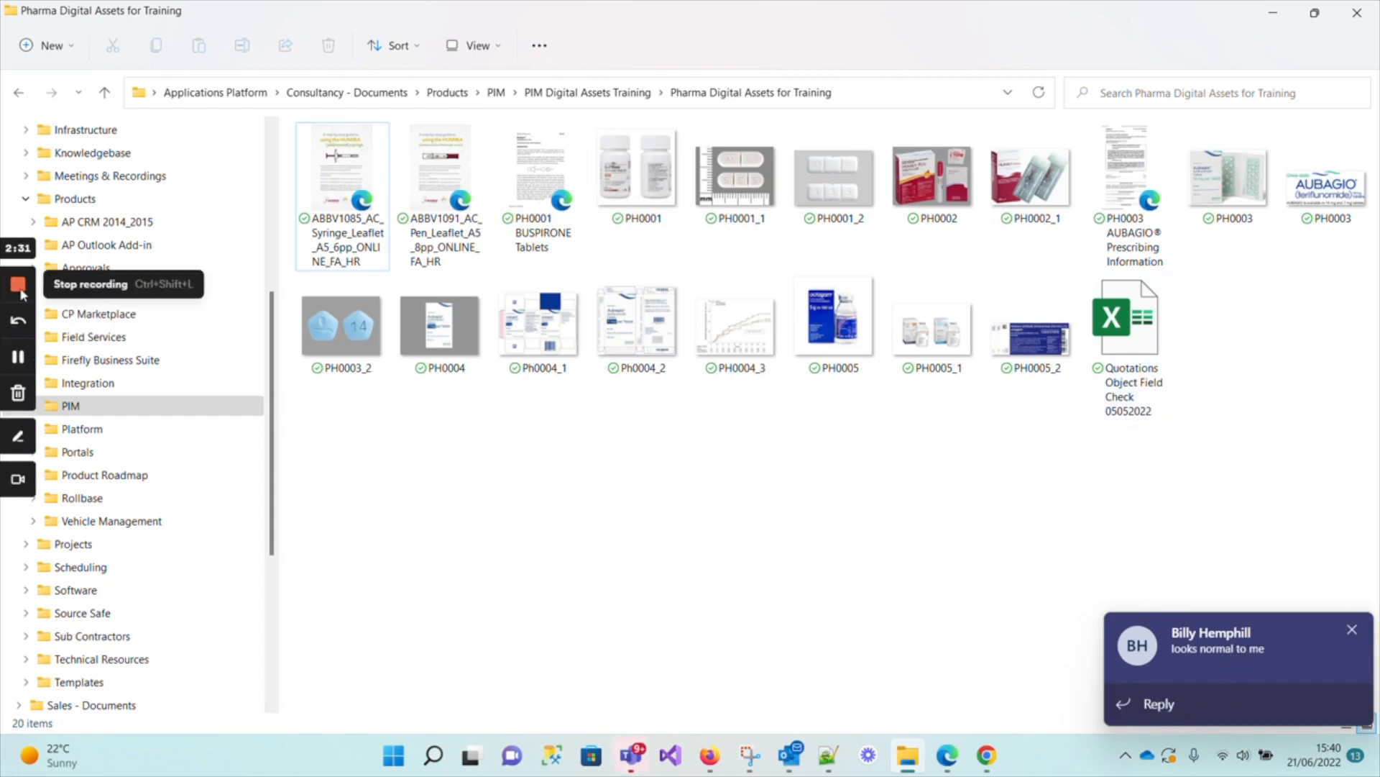
click(17, 357)
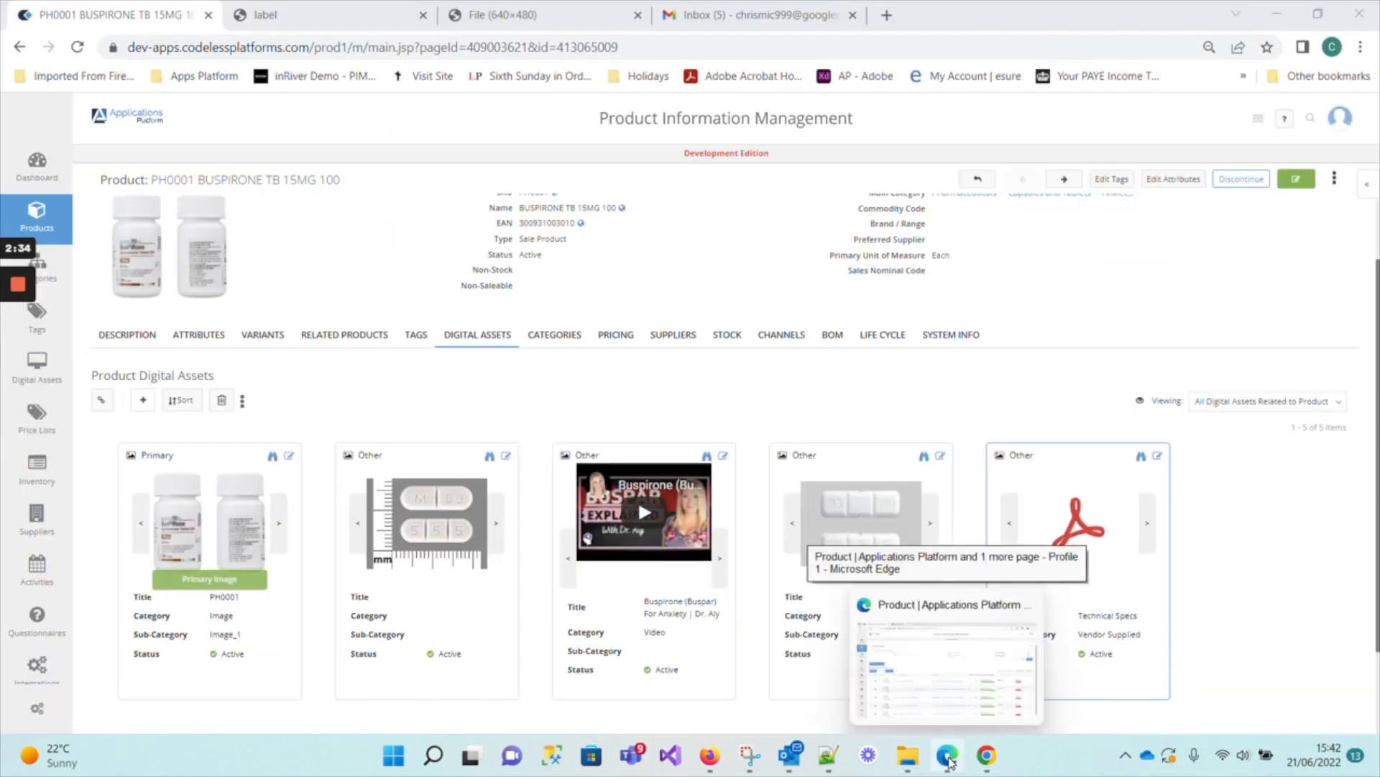
Step: Switch to Edge and show the digital assets of product PH0001 BUSPIRONE TB 15MG 100
click(949, 761)
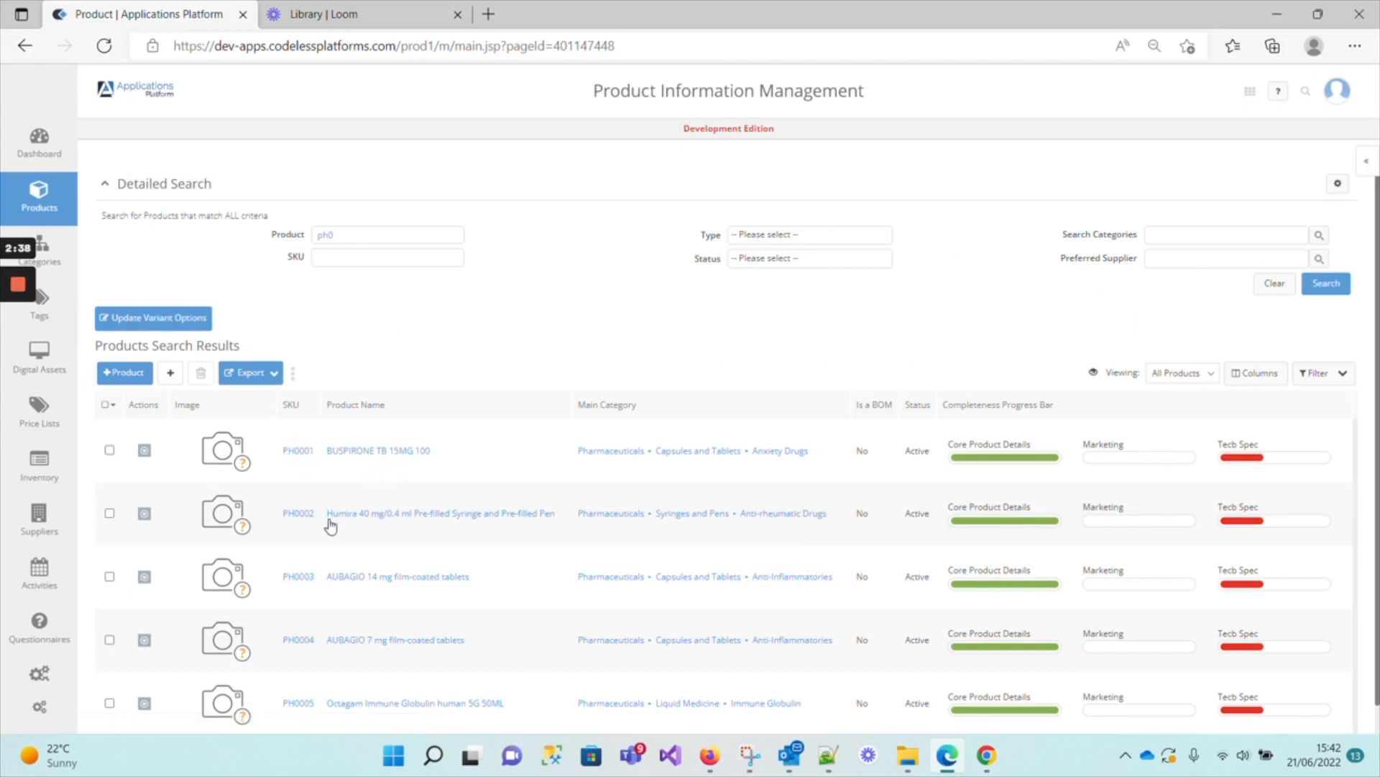
click(301, 453)
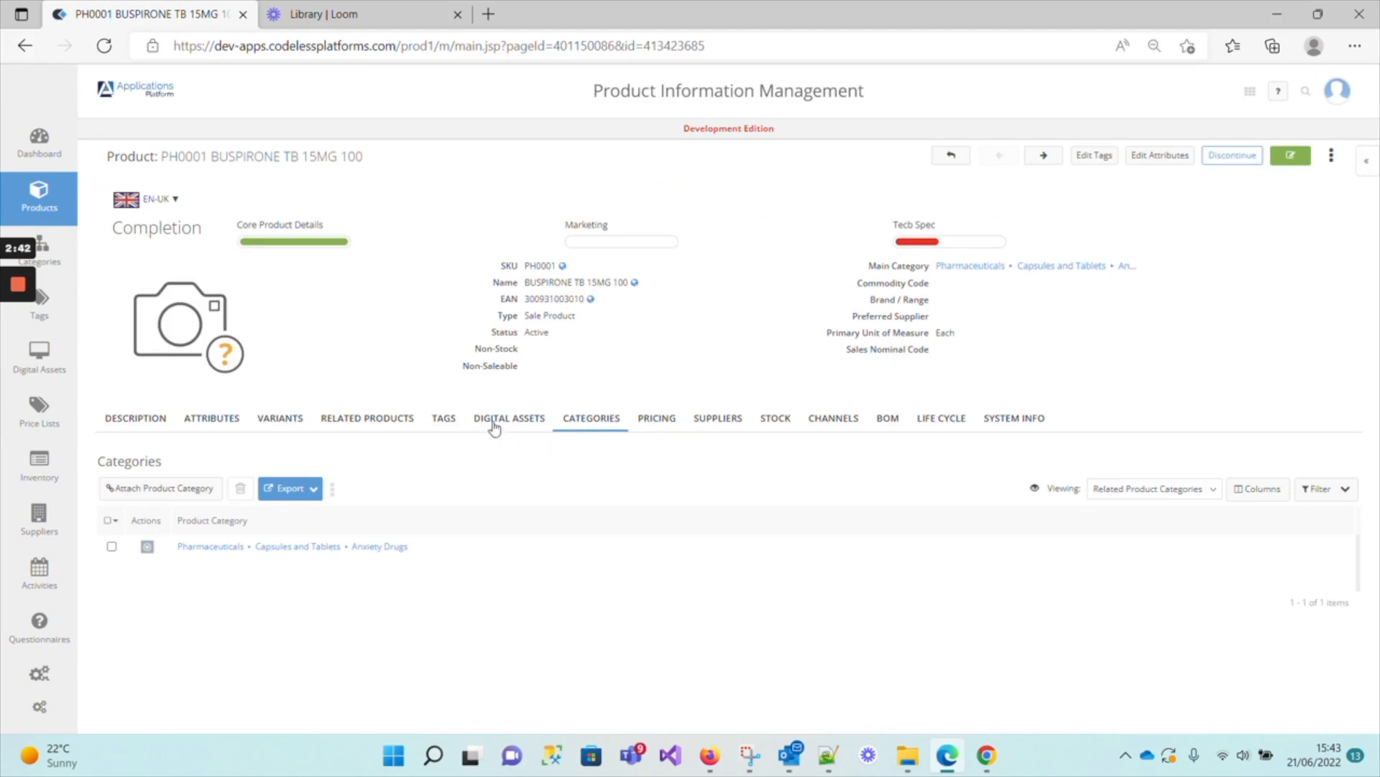
click(494, 423)
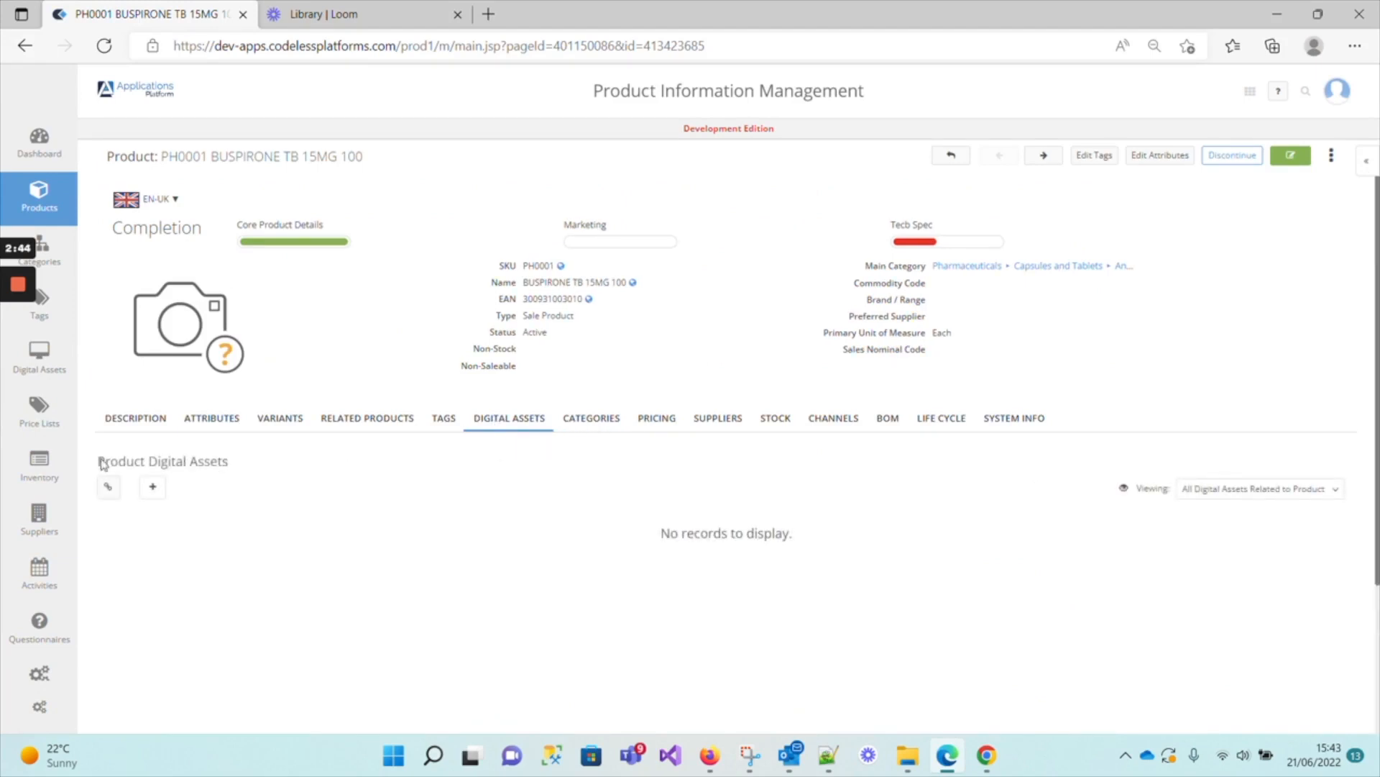
Step: Start a new attachment for the product, review the URL or File source choices, and cancel the form
click(152, 488)
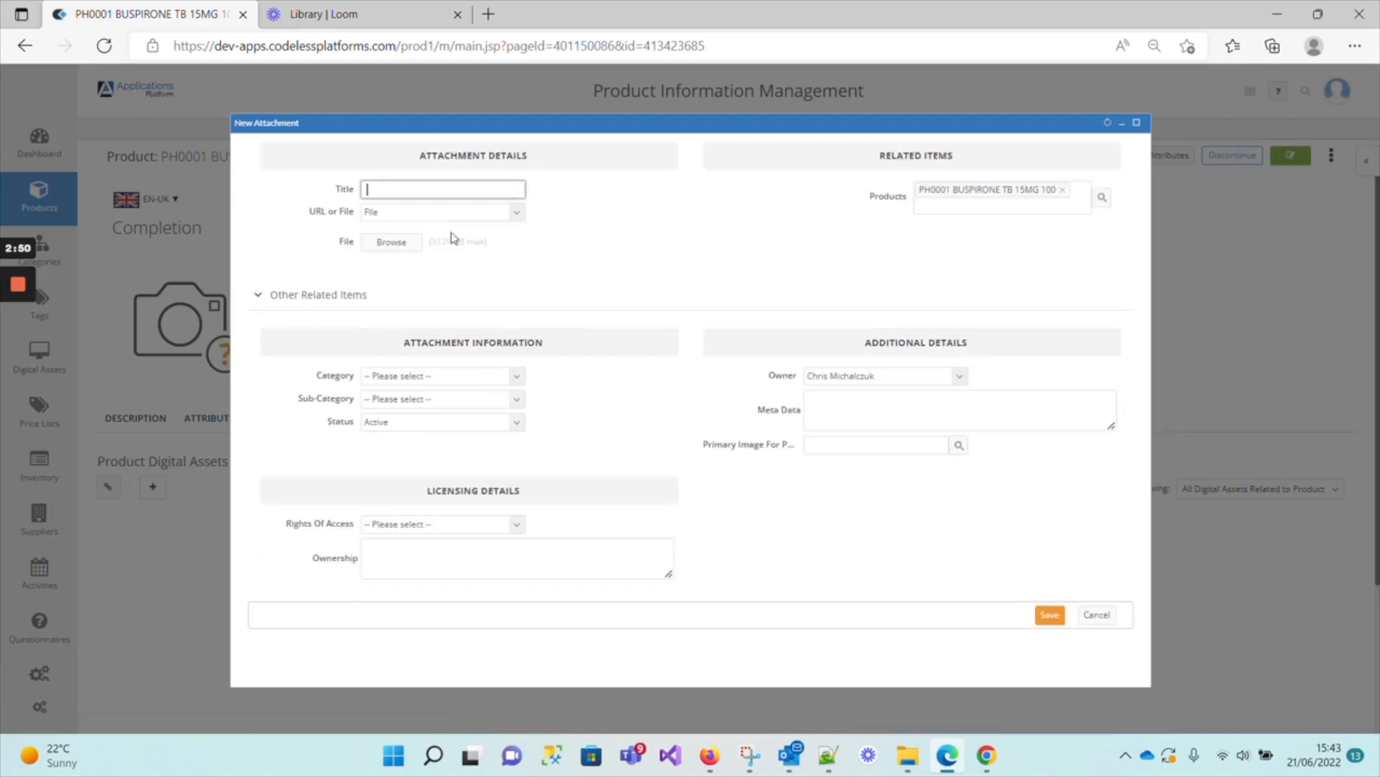
click(427, 215)
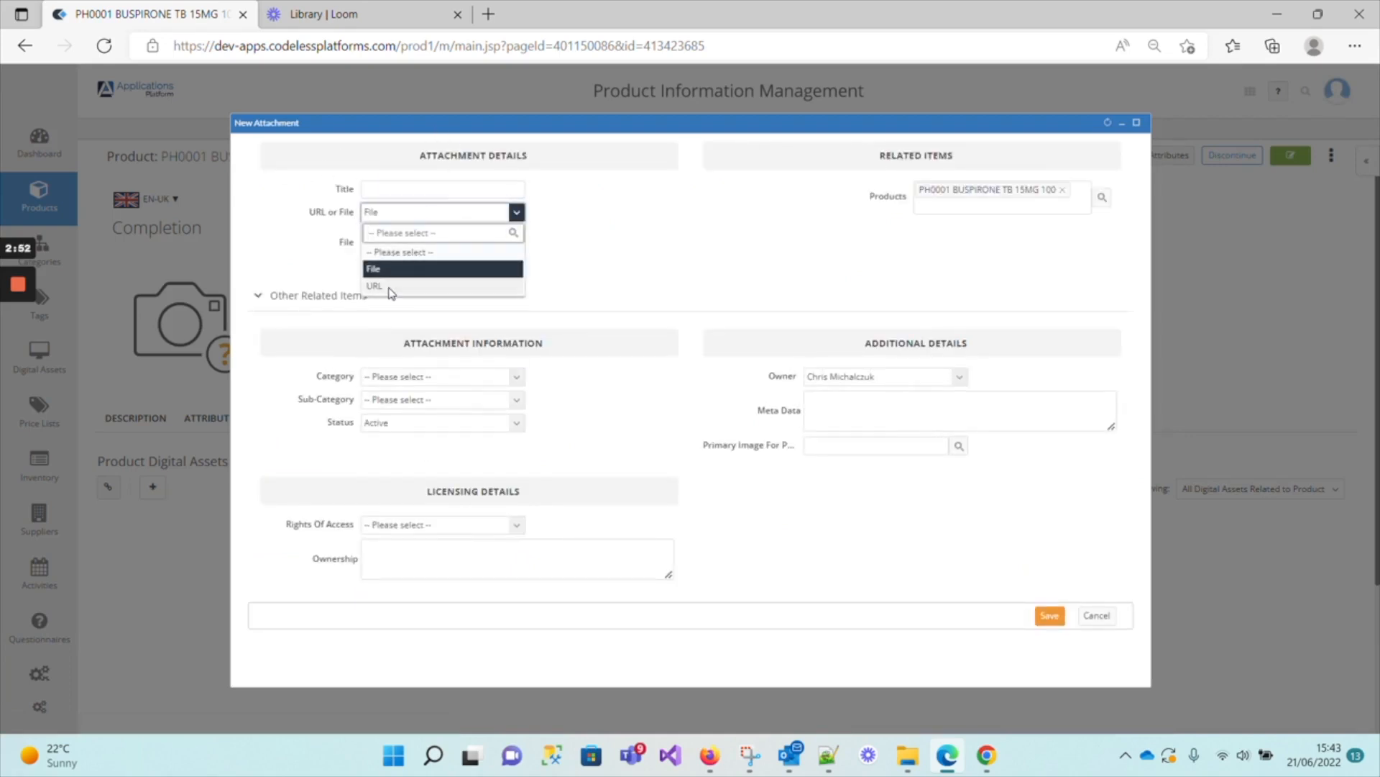
click(922, 258)
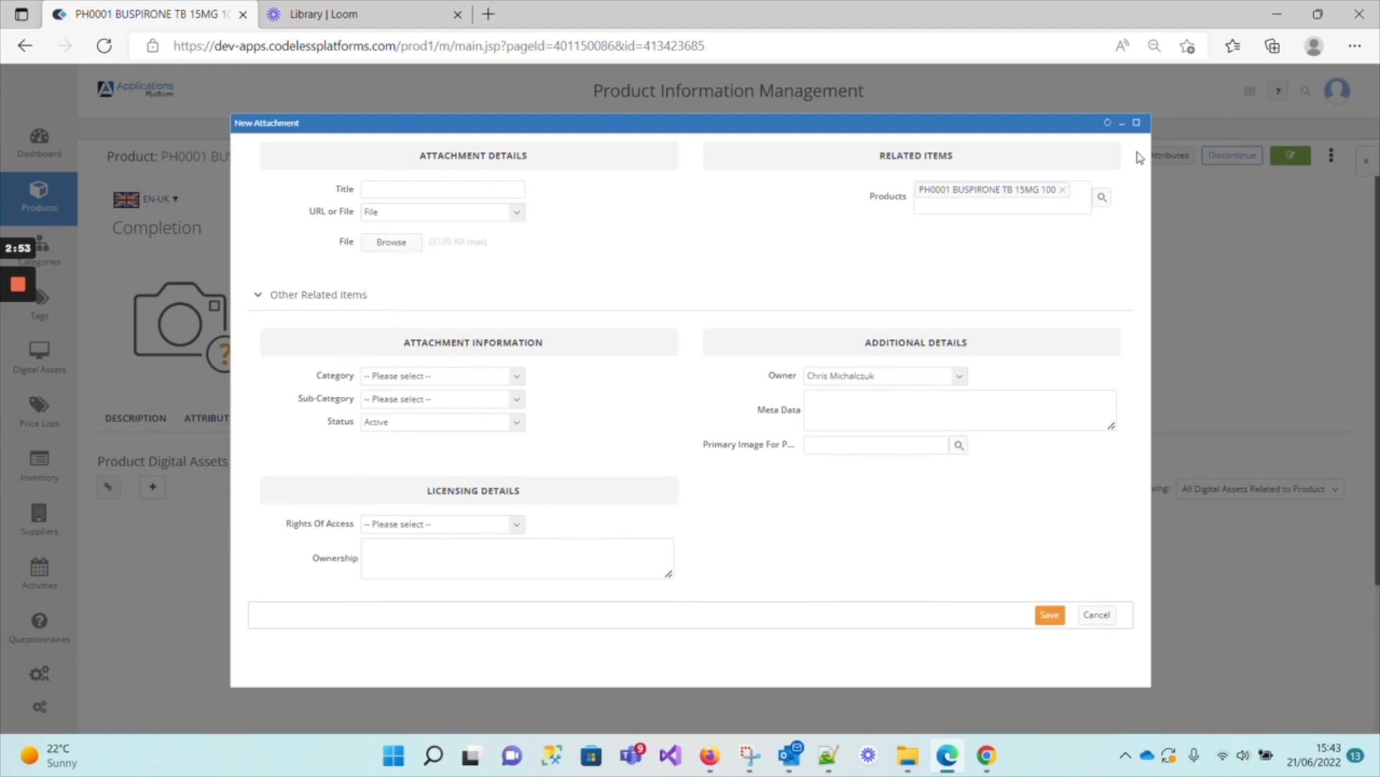
click(1114, 621)
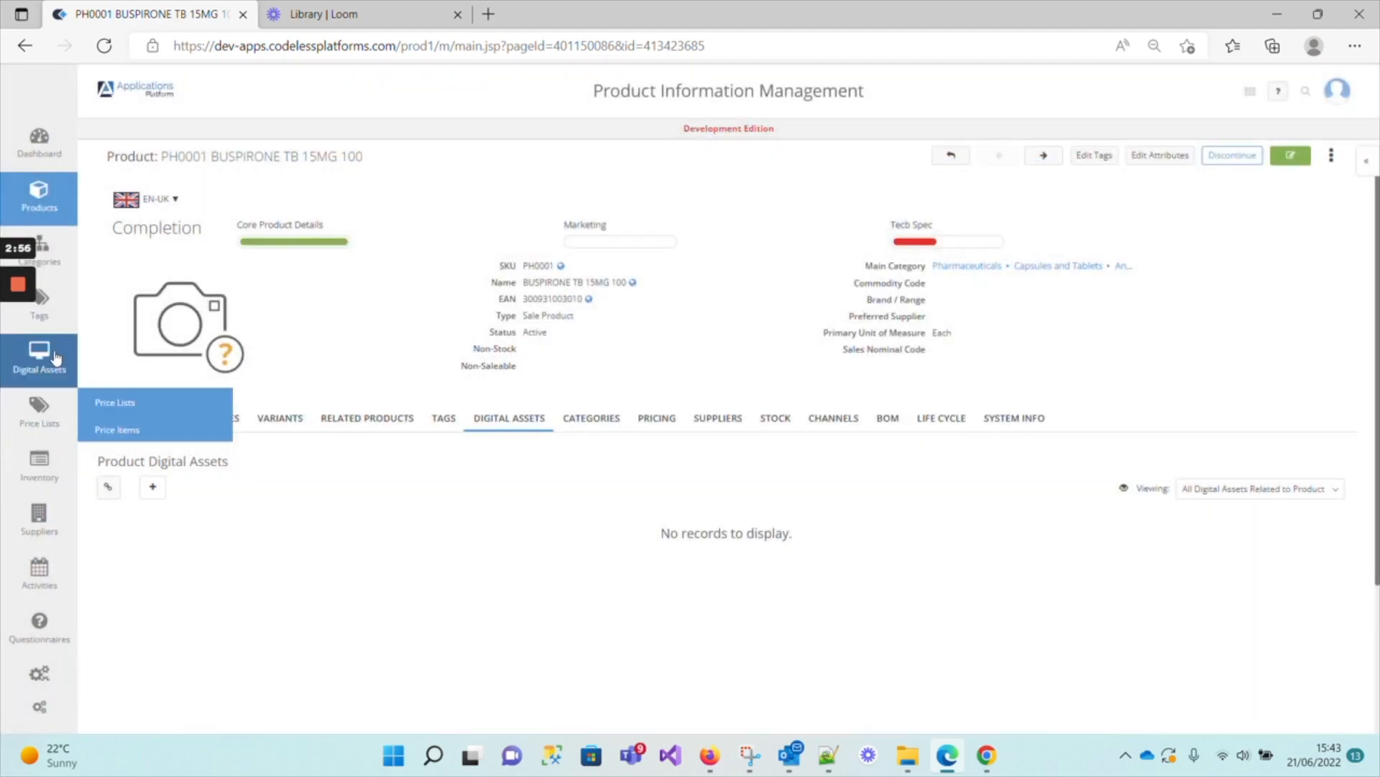
Step: Switch to File Explorer to review the pharma asset files once more, and return to the product page in Edge
click(908, 755)
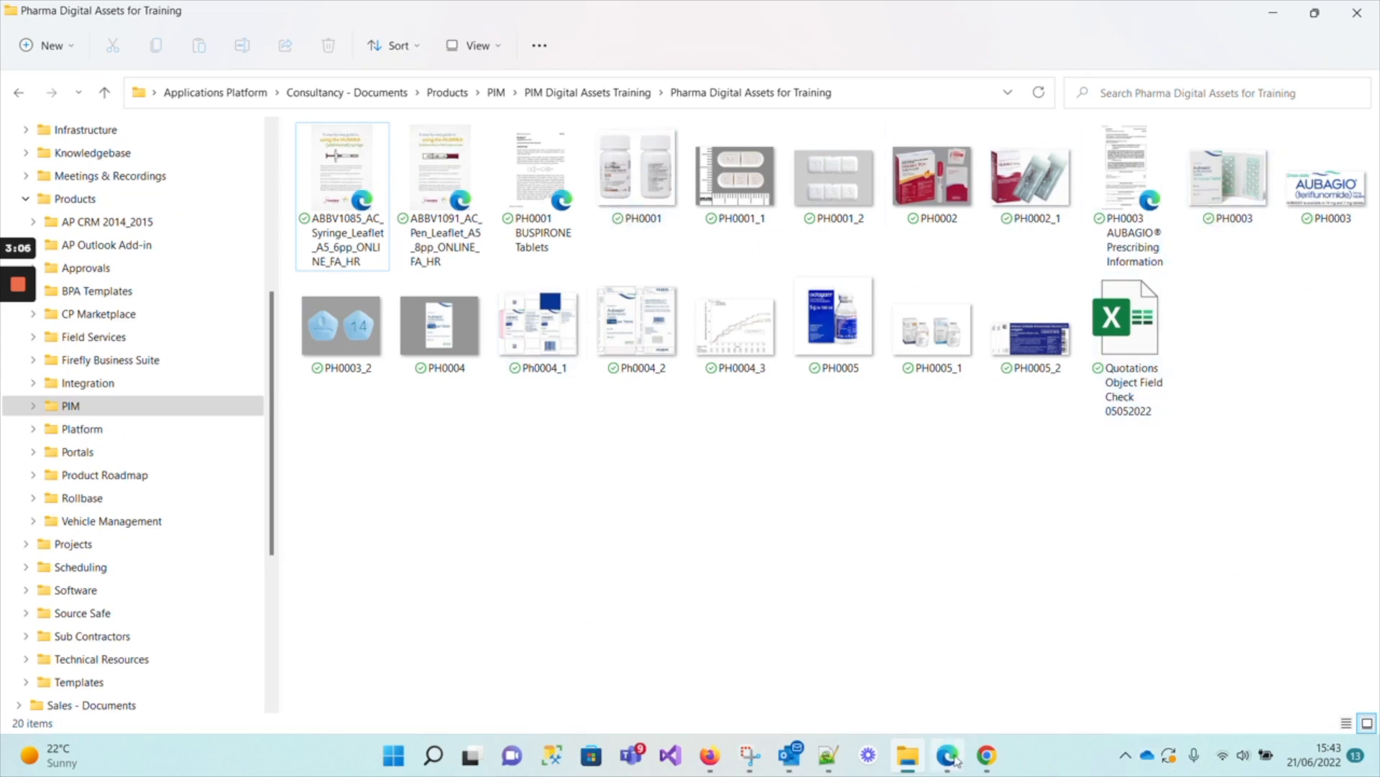
mouse_move(917, 764)
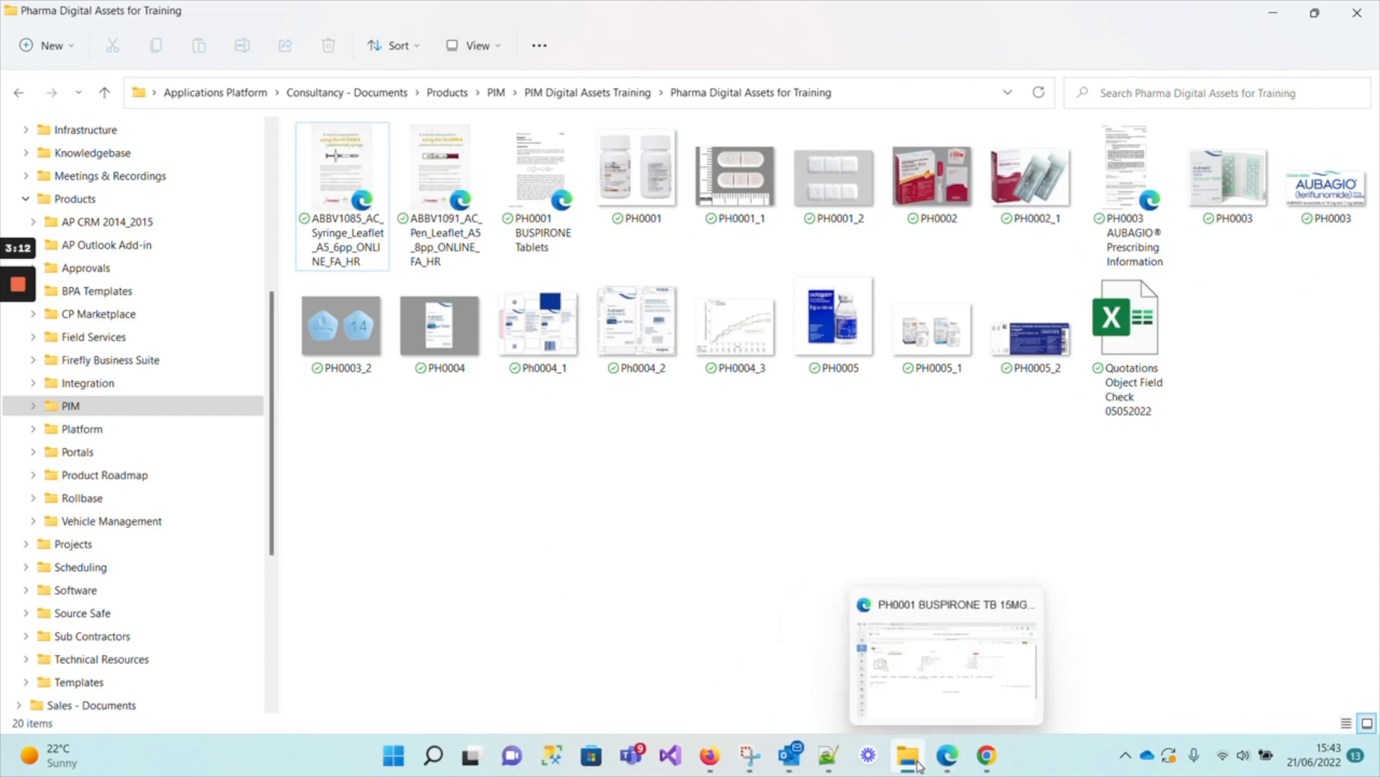
click(911, 761)
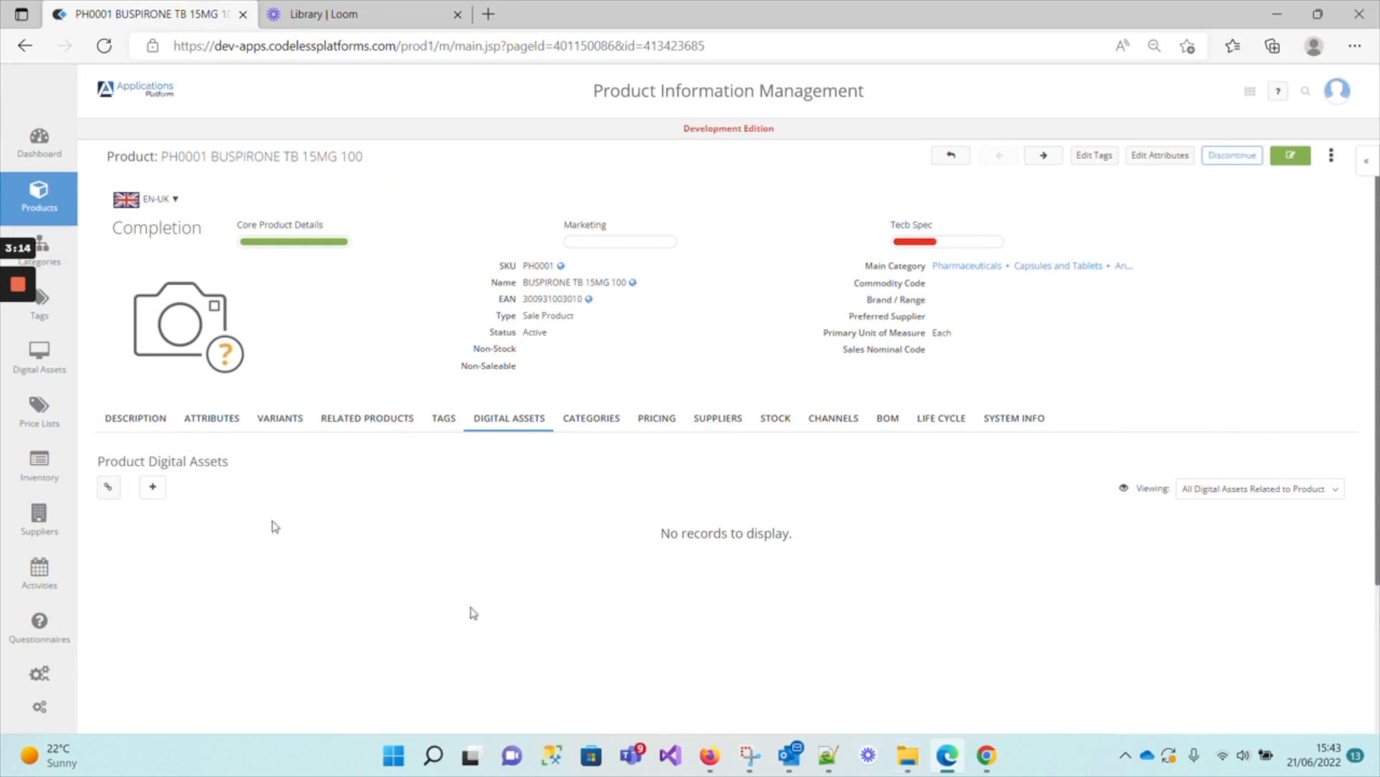
Step: Open the Digital Assets library and examine the images, PDFs and videos with their categories and sub-categories
click(41, 372)
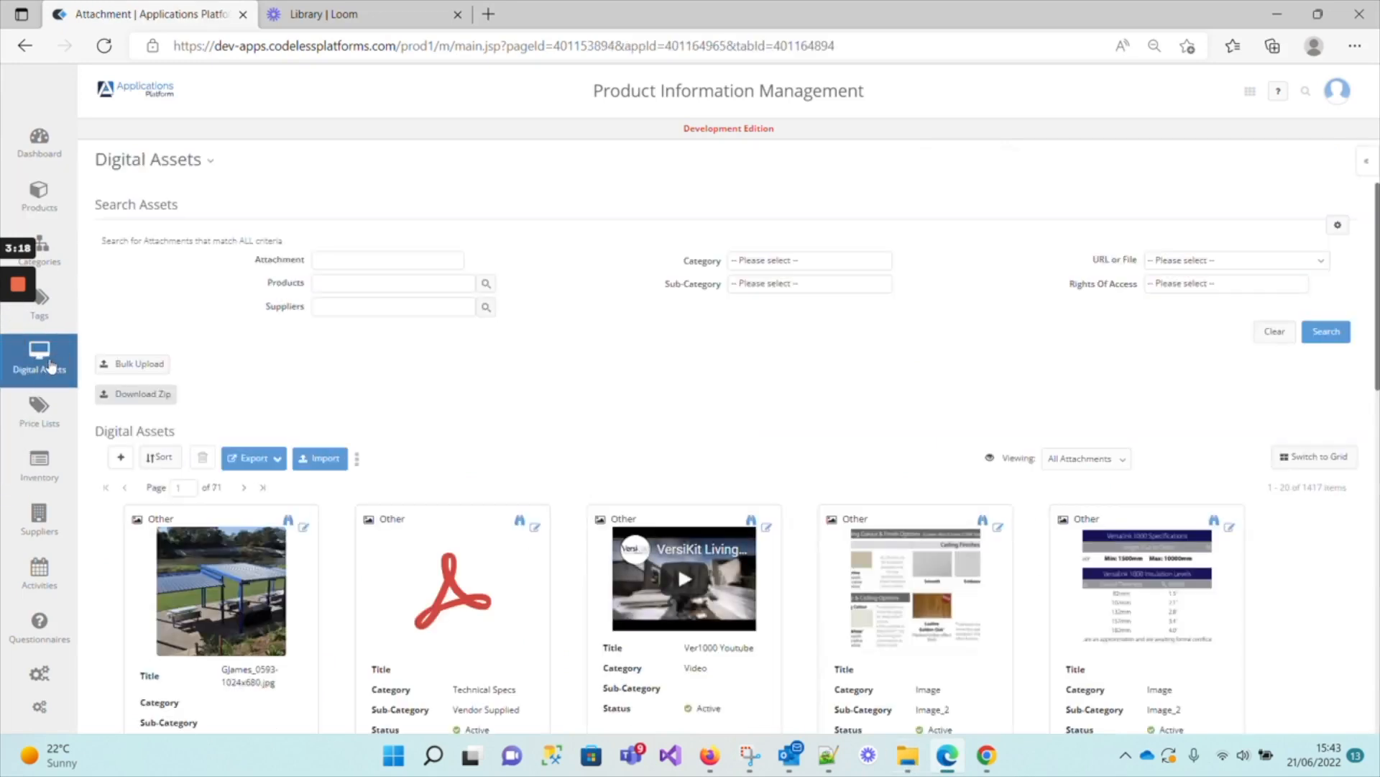
scroll(901, 536, down, 5)
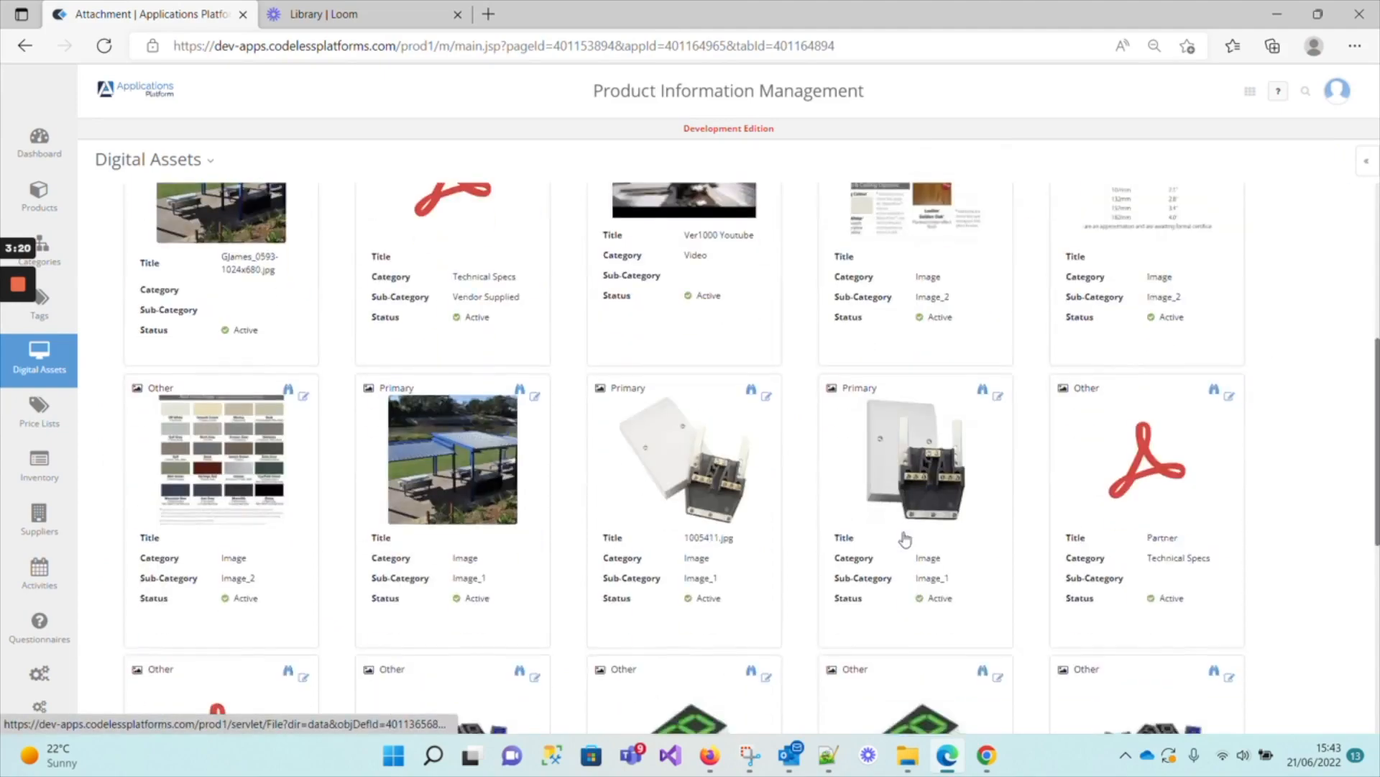
scroll(905, 548, down, 5)
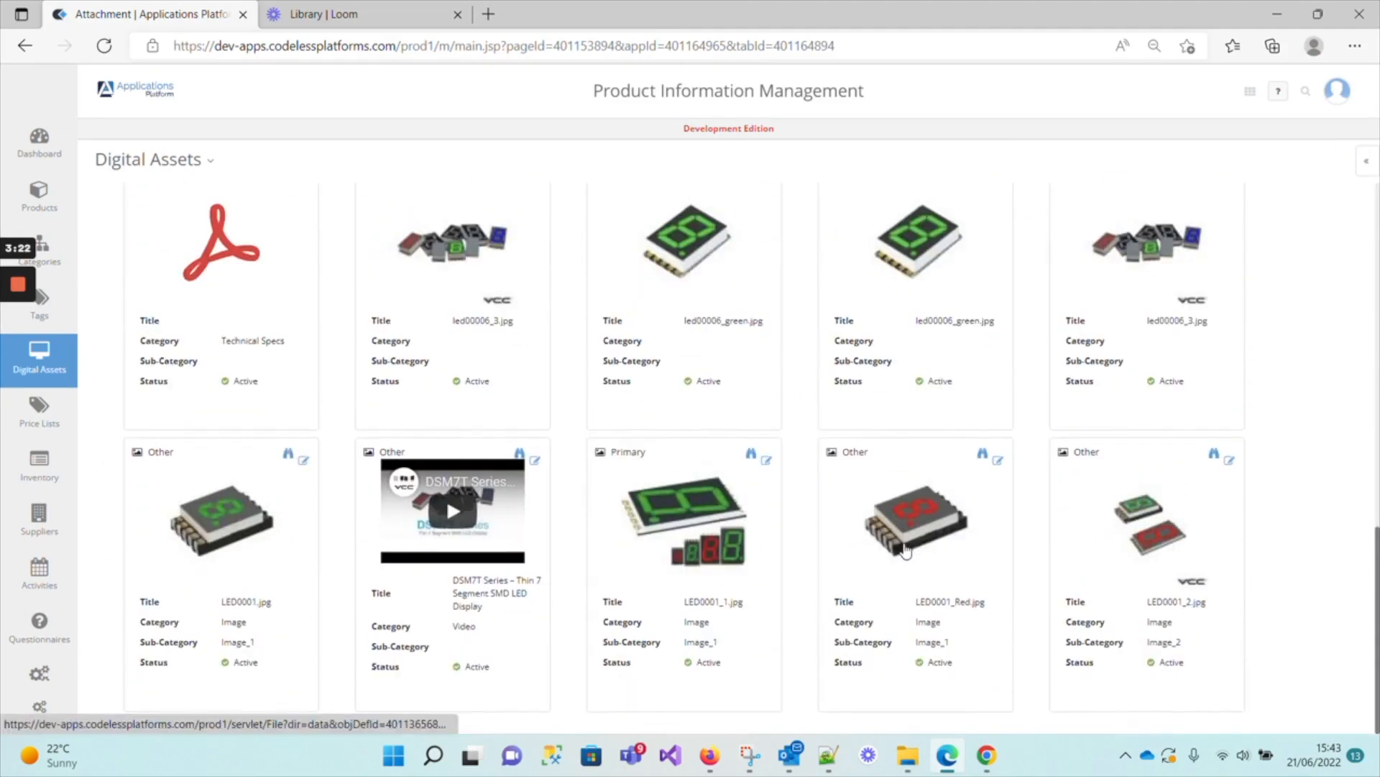
scroll(905, 550, up, 10)
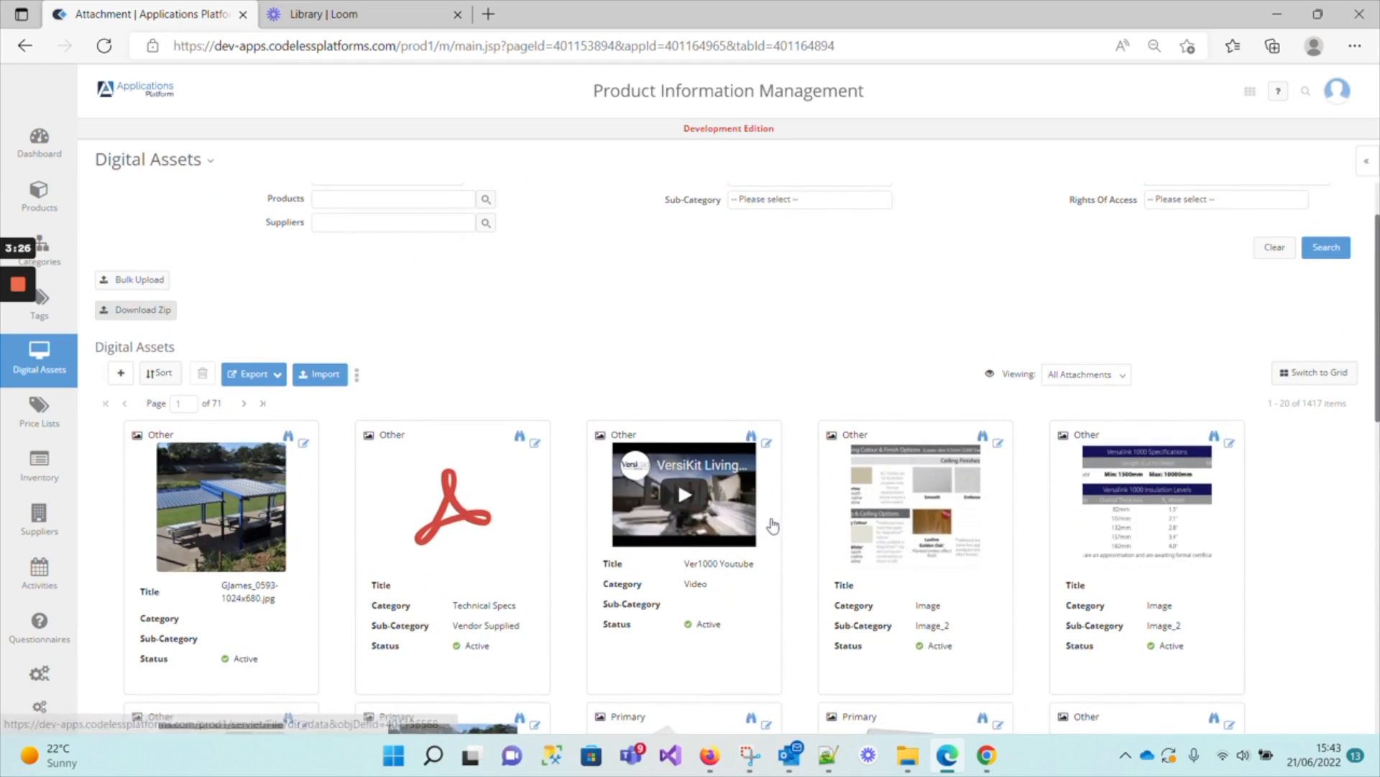
scroll(1155, 493, down, 8)
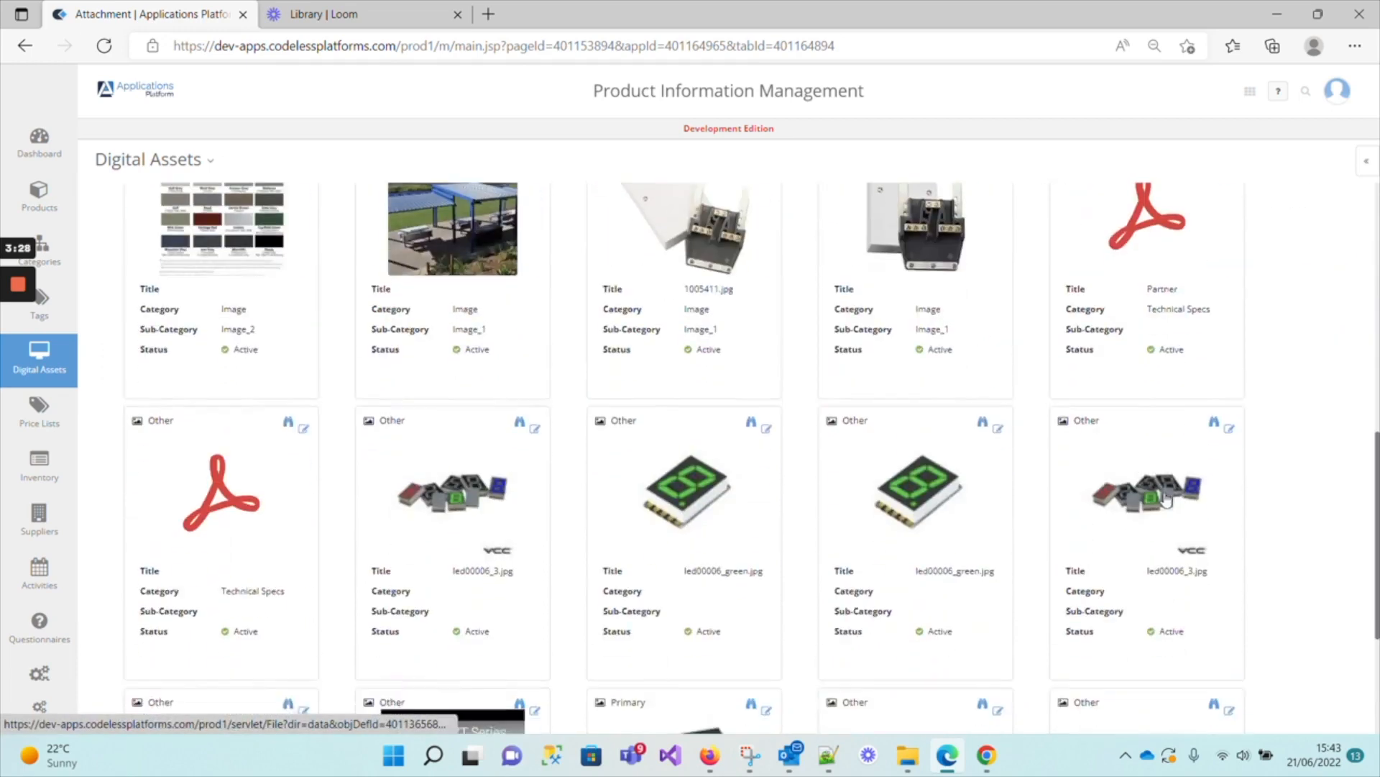
scroll(1166, 500, down, 3)
scroll(1166, 503, up, 6)
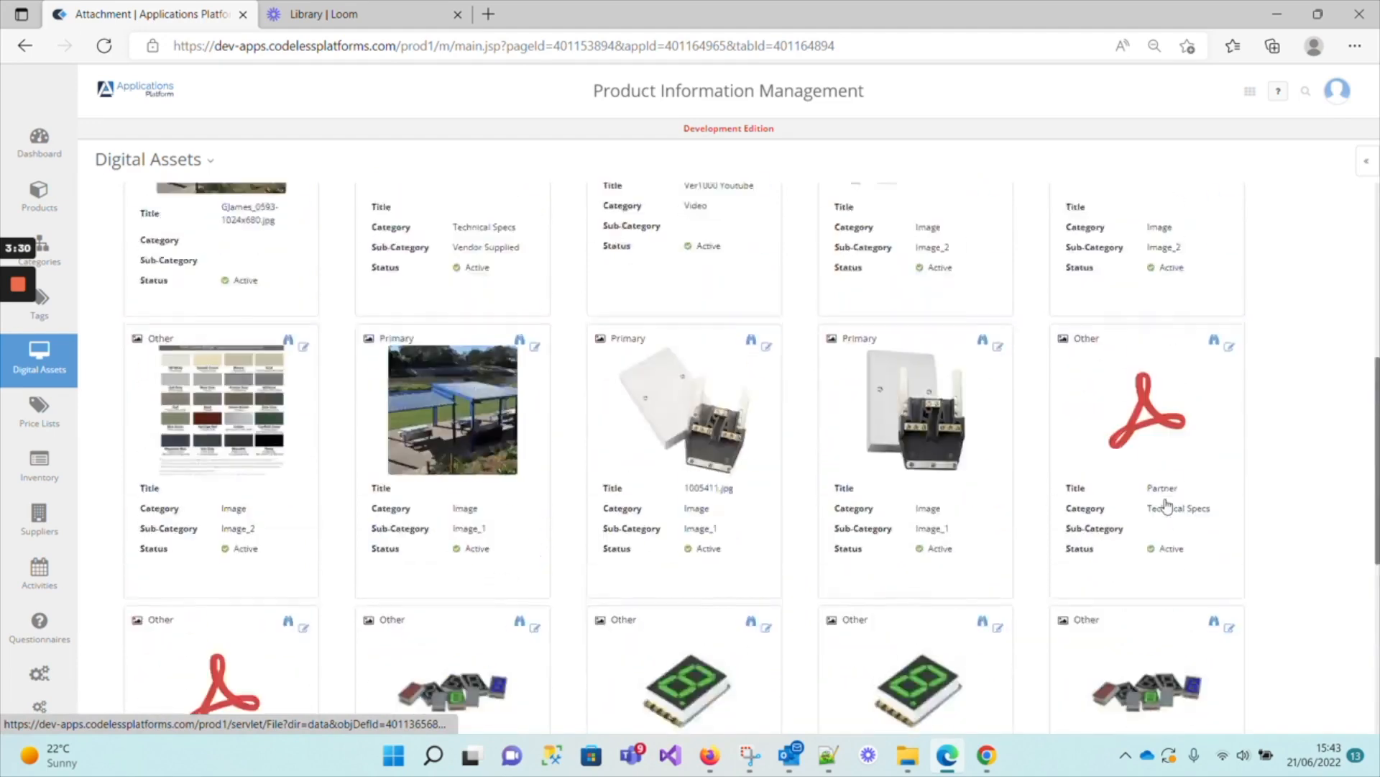
scroll(1166, 505, up, 6)
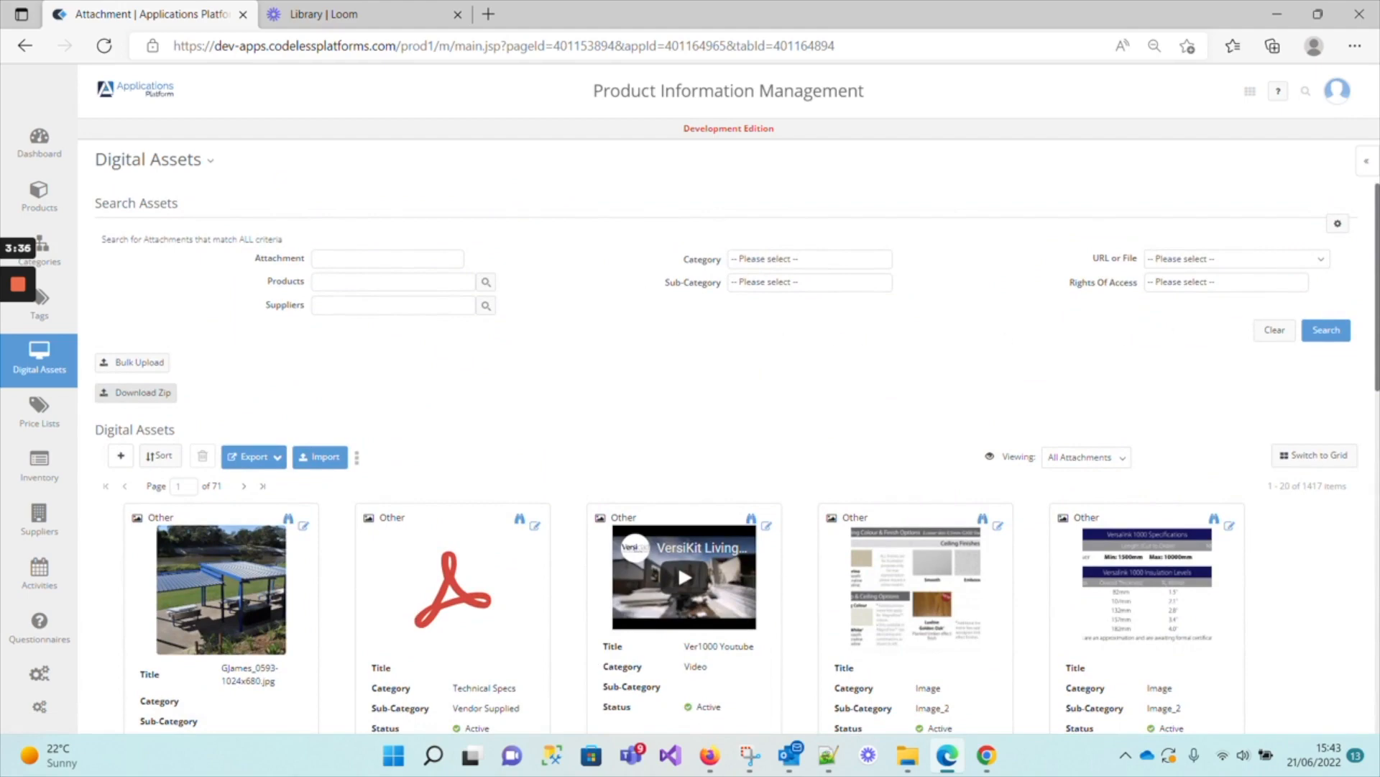
Step: Search the digital assets by the category Technical Specs and open the third PDF in the results
click(749, 265)
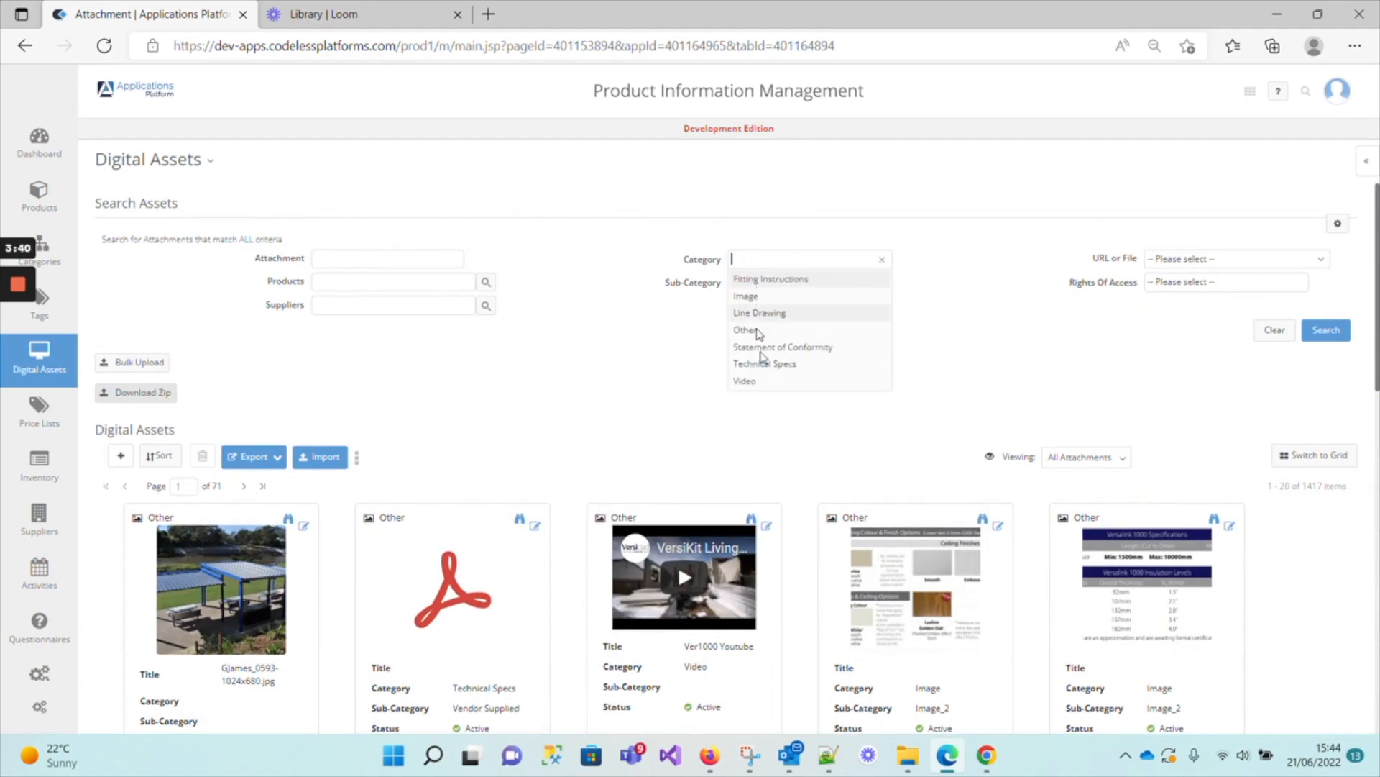
click(763, 364)
click(769, 286)
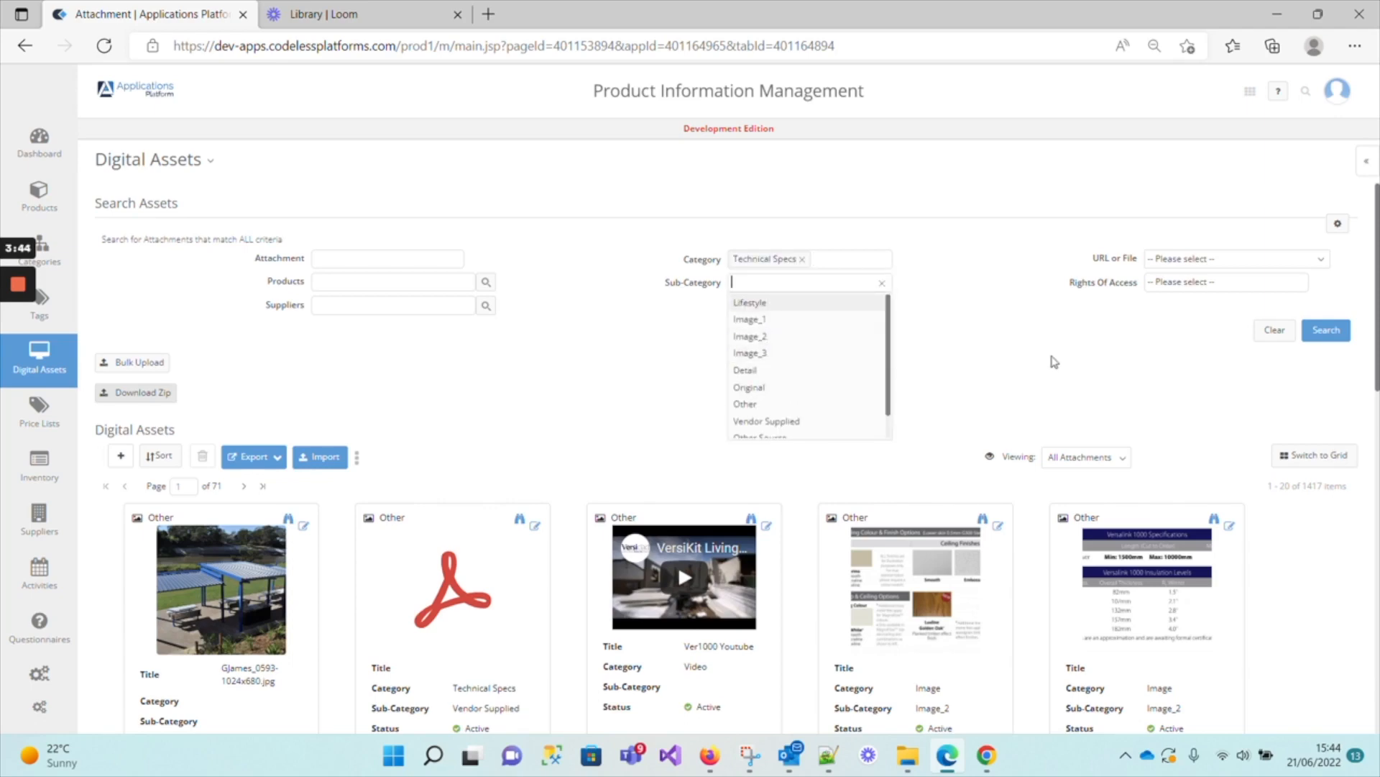
click(1326, 330)
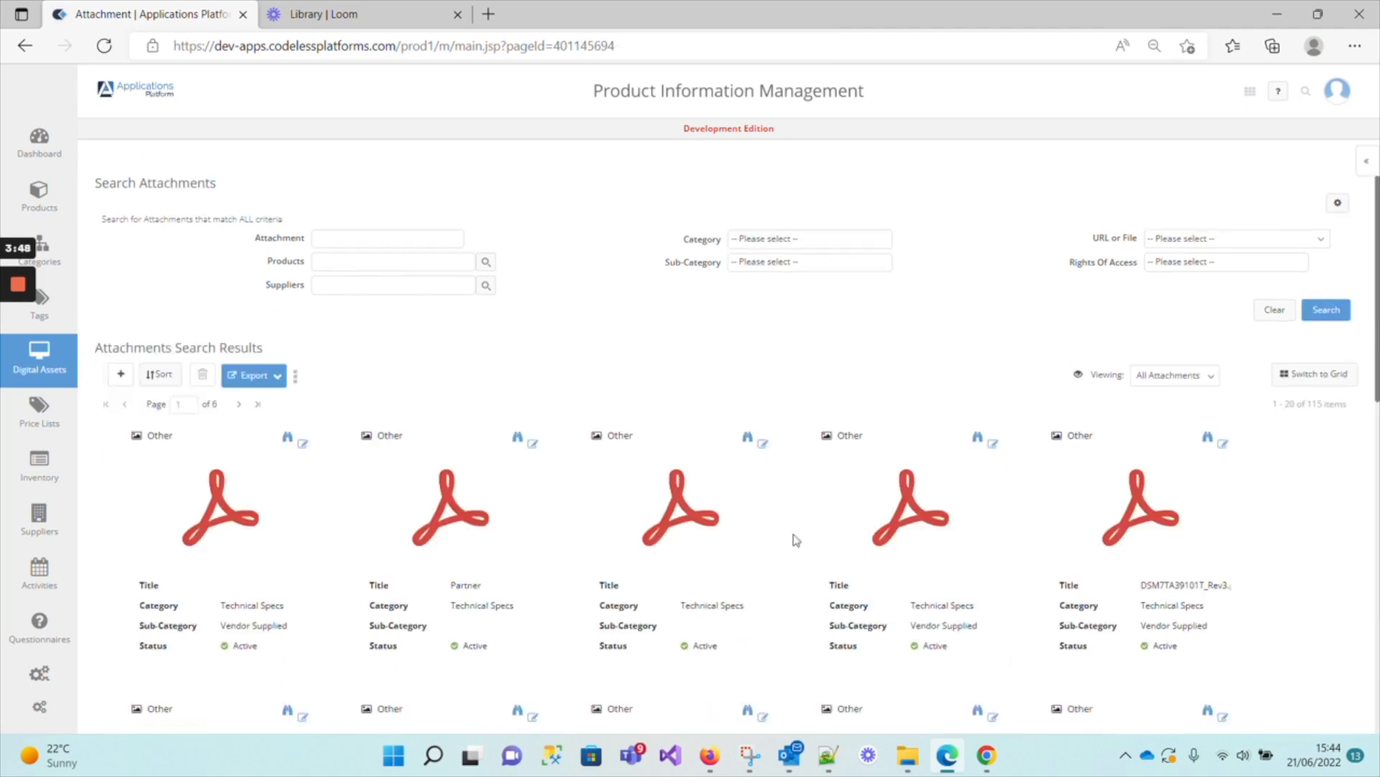
click(687, 523)
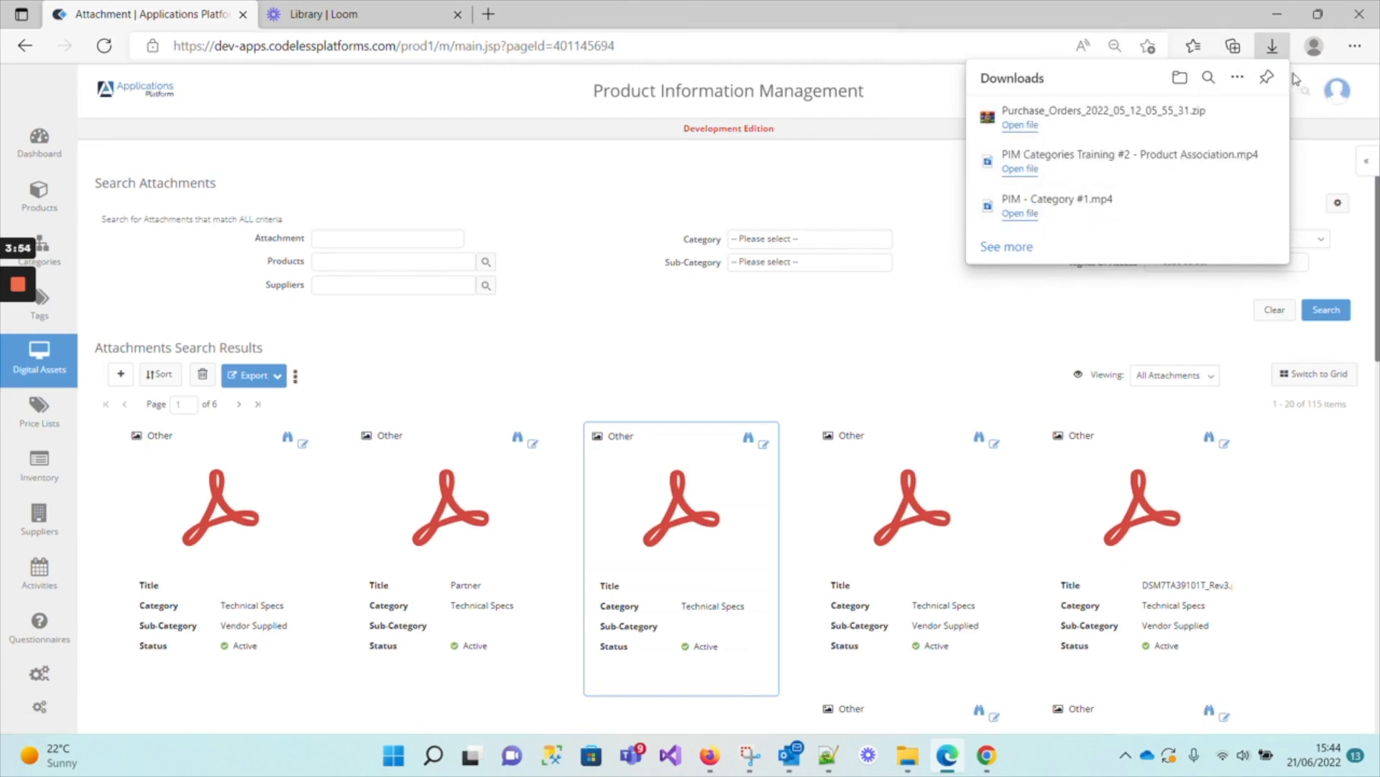
Step: Clear the attachment search criteria and open the bulk upload form from the Digital Assets library
click(602, 335)
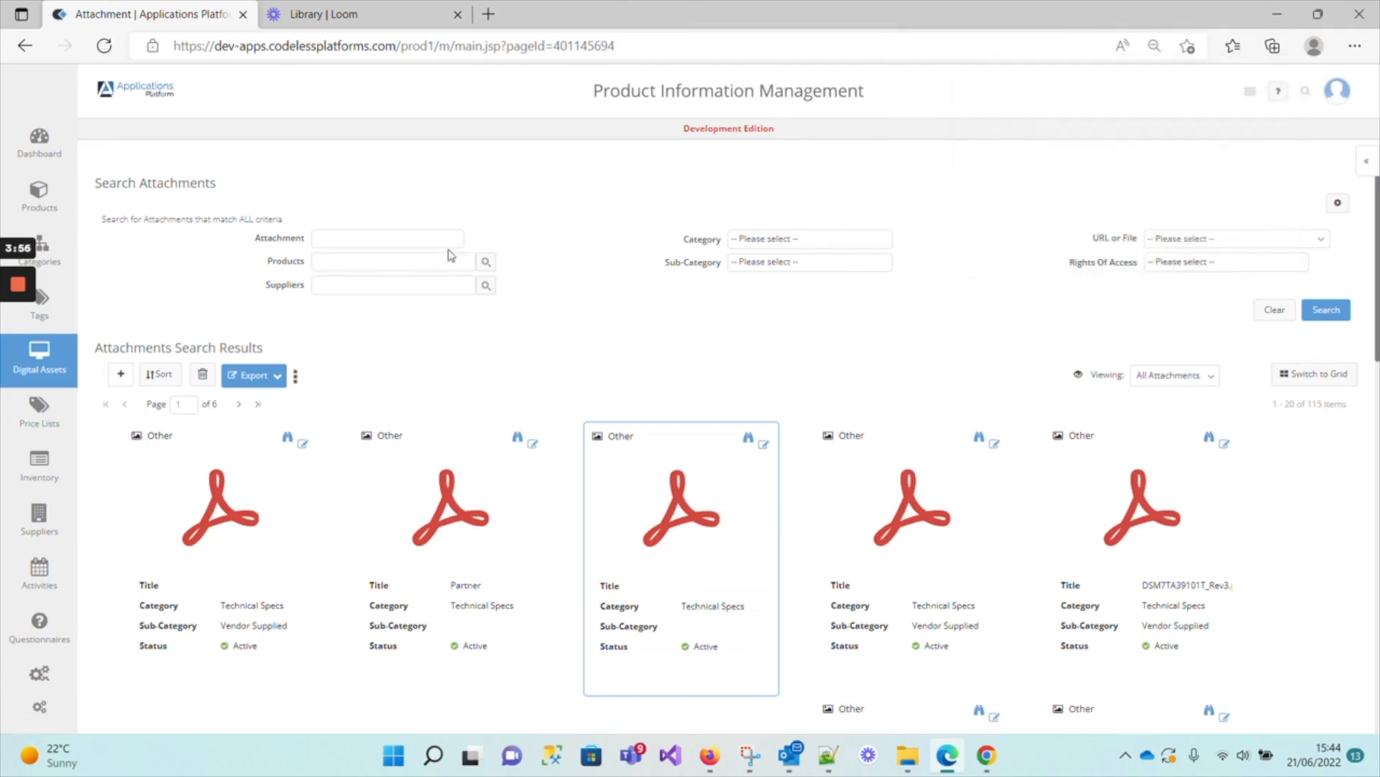
click(1274, 309)
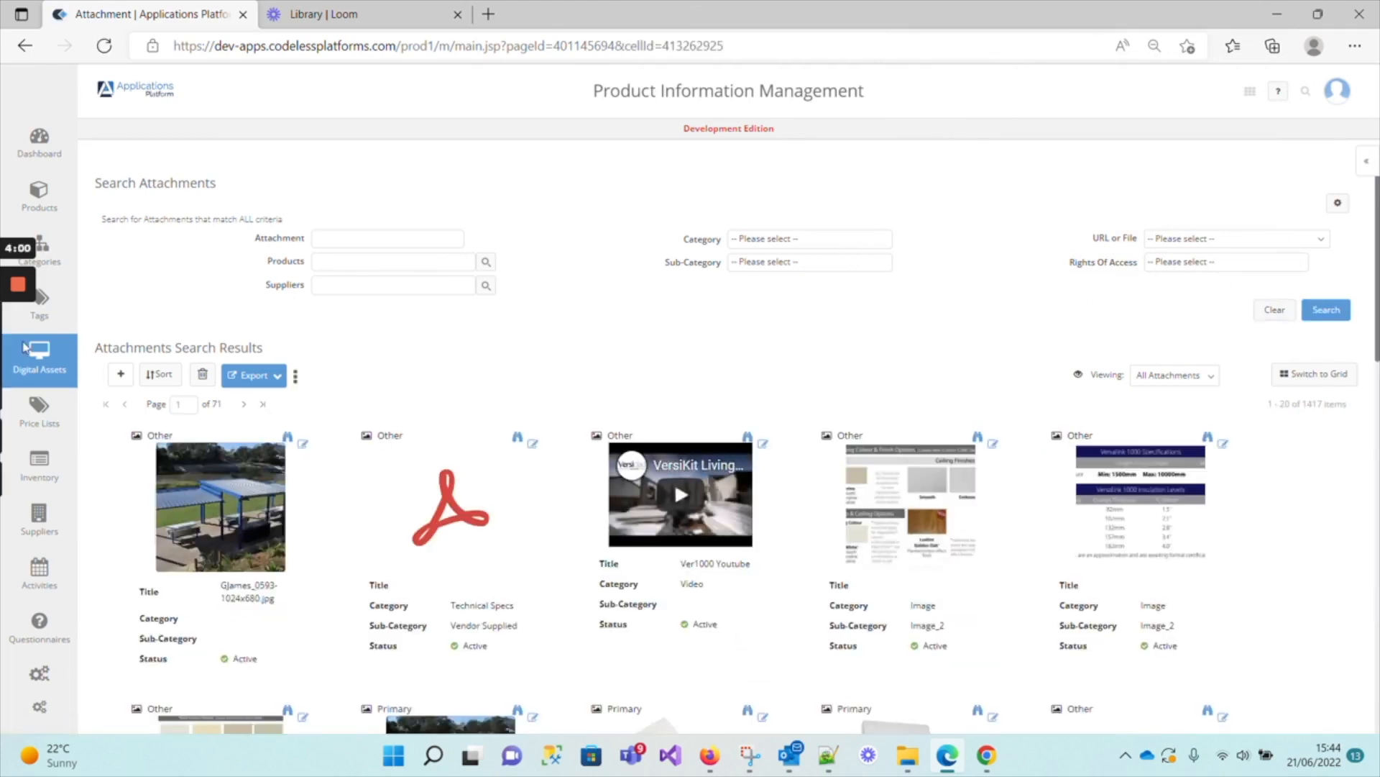
click(44, 368)
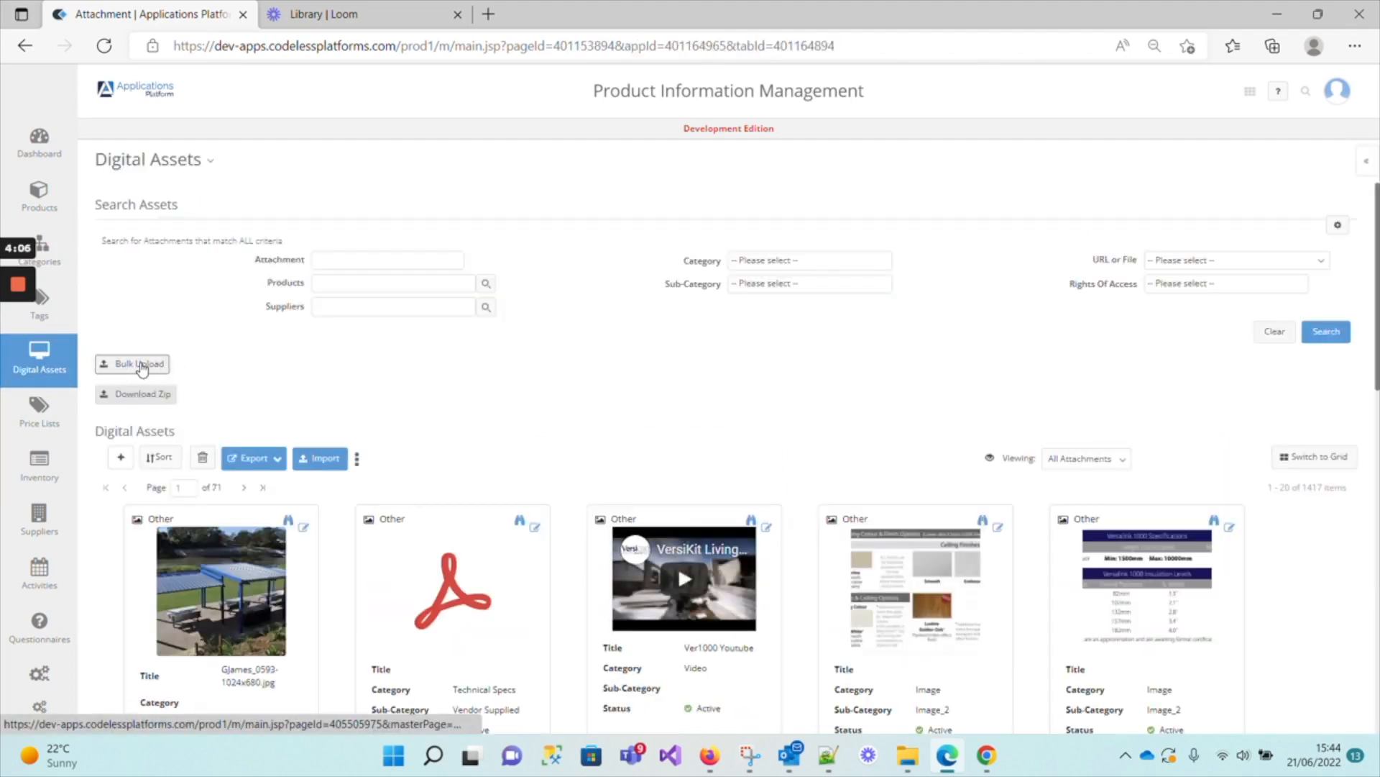
click(141, 366)
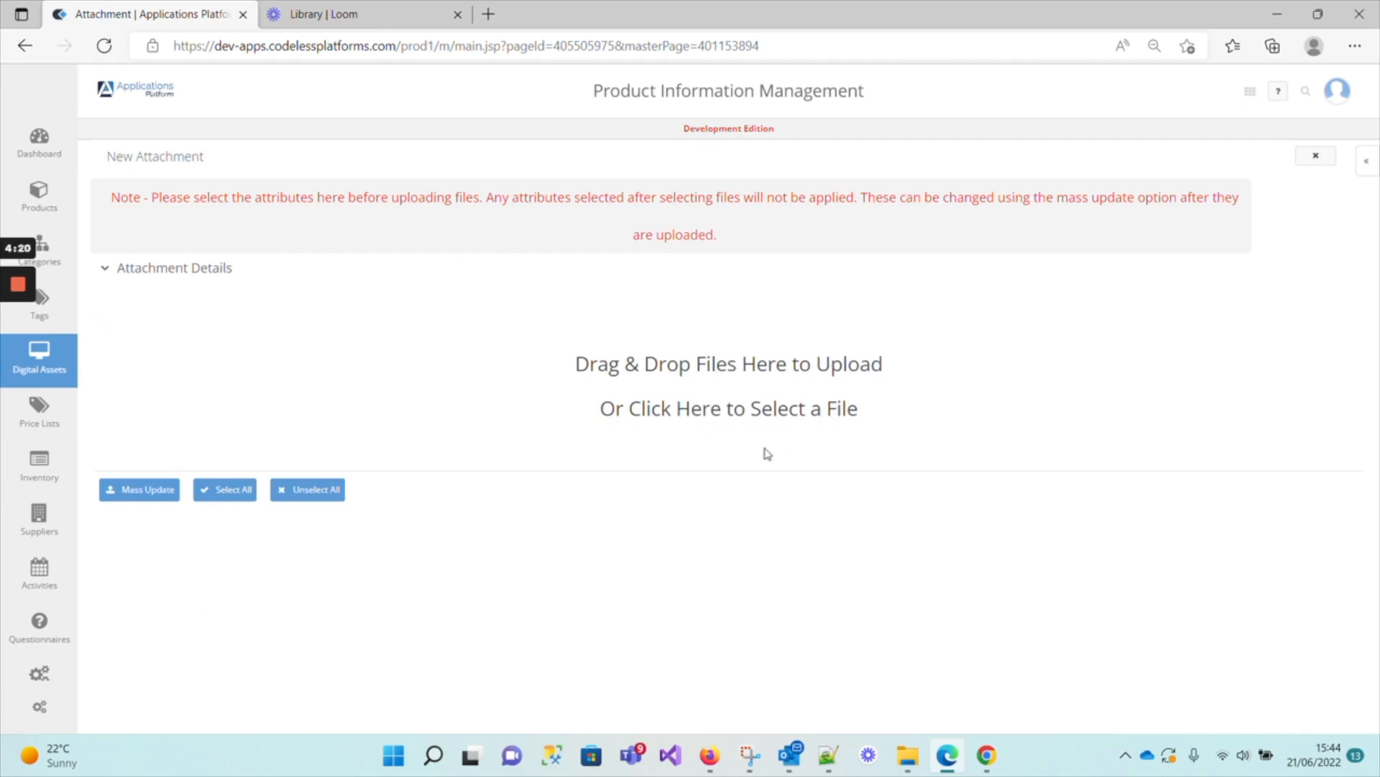
Step: Expand the Attachment Details section of the bulk upload form to show its attributes
click(105, 272)
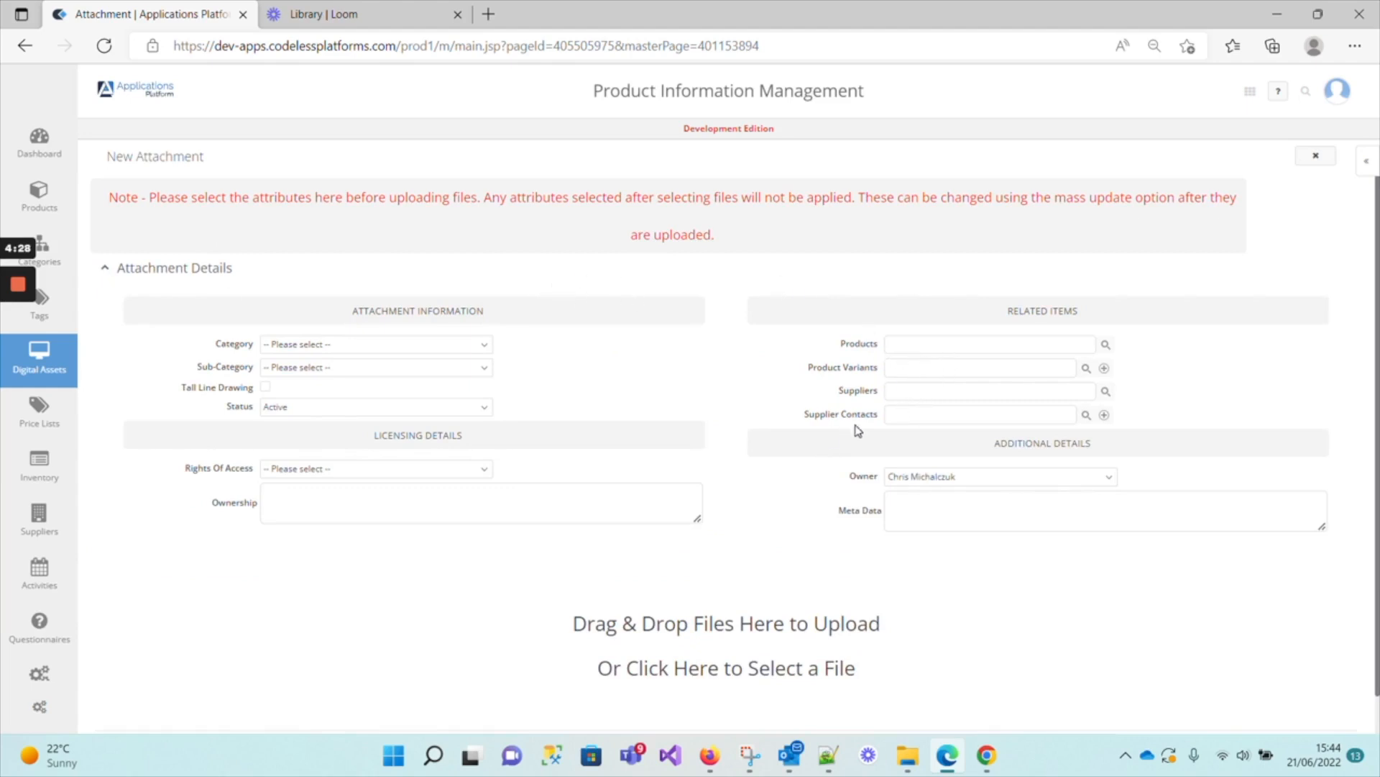
click(1374, 172)
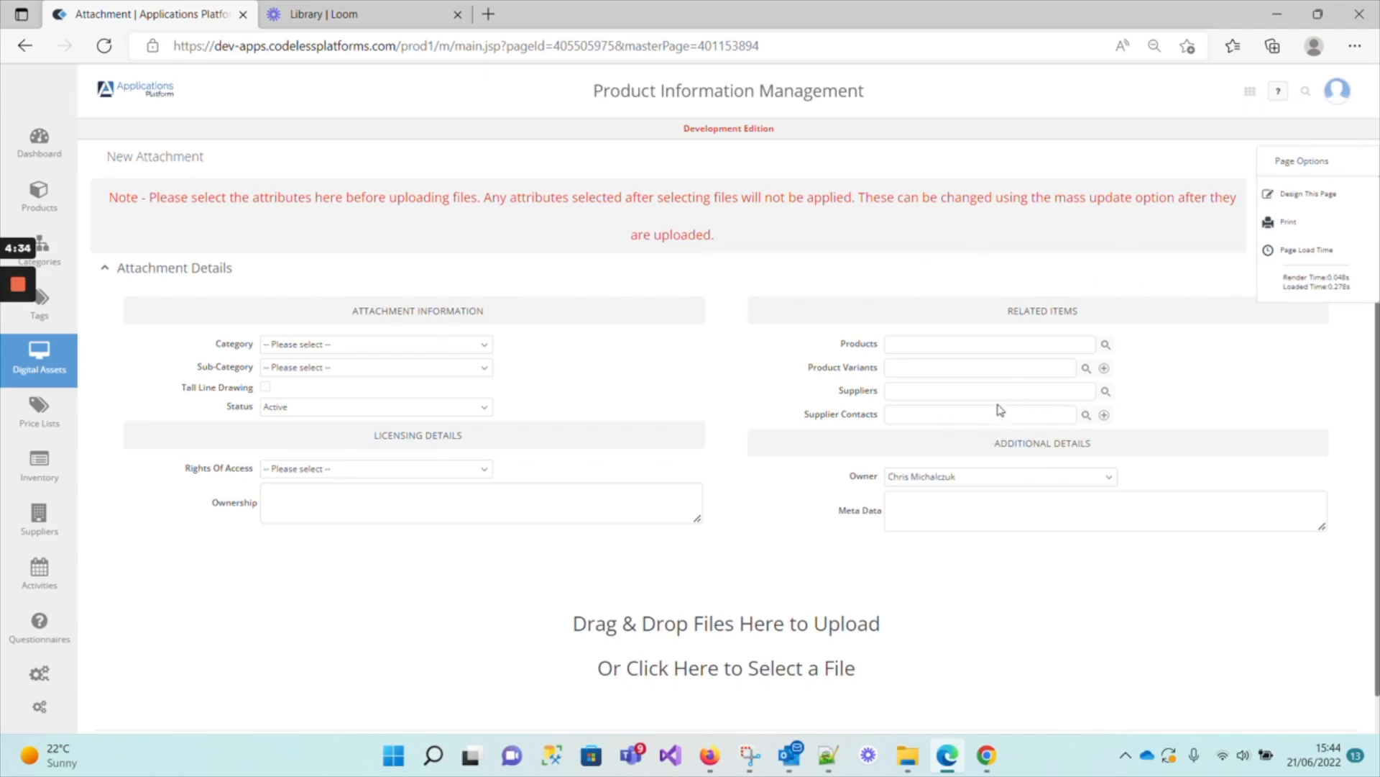
click(1079, 272)
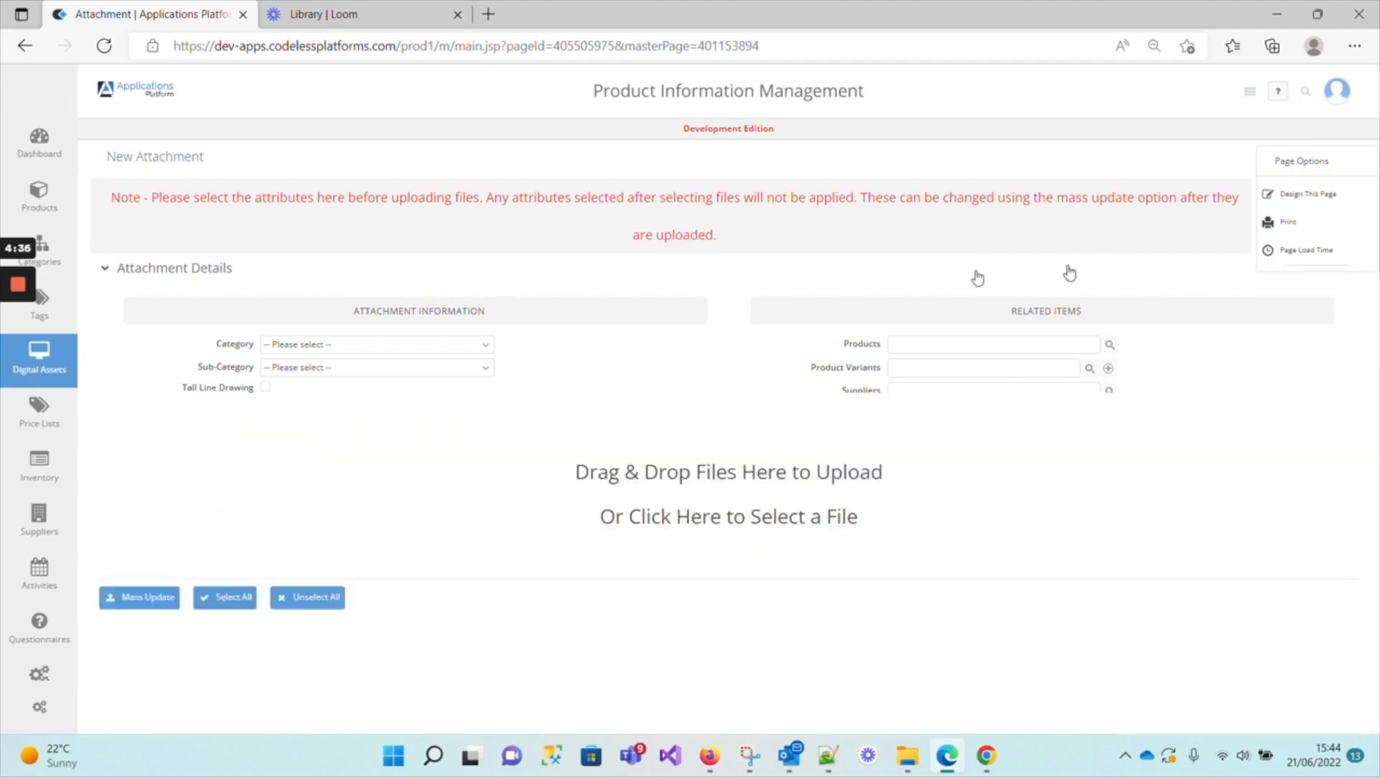
click(395, 271)
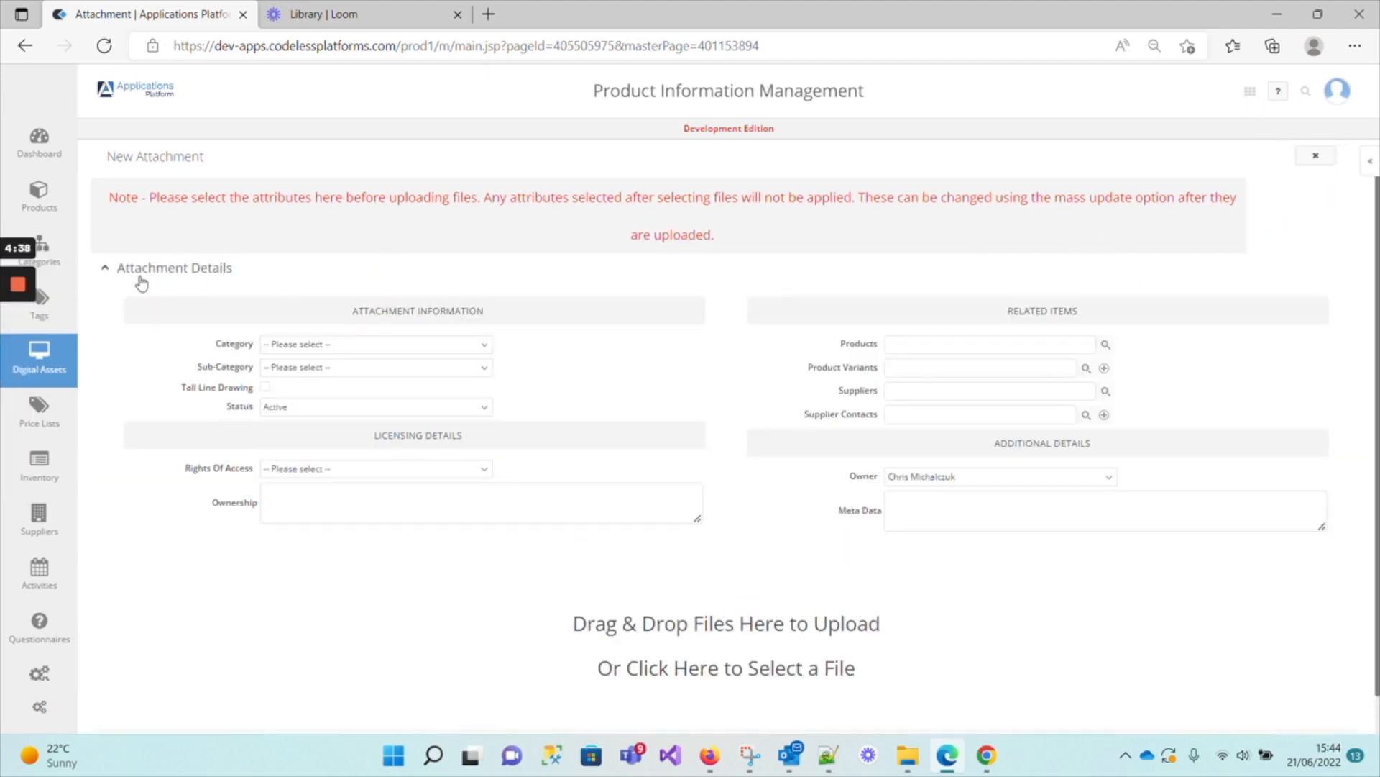
Step: Set the attachment category to Image and the sub-category to Image_2
click(335, 348)
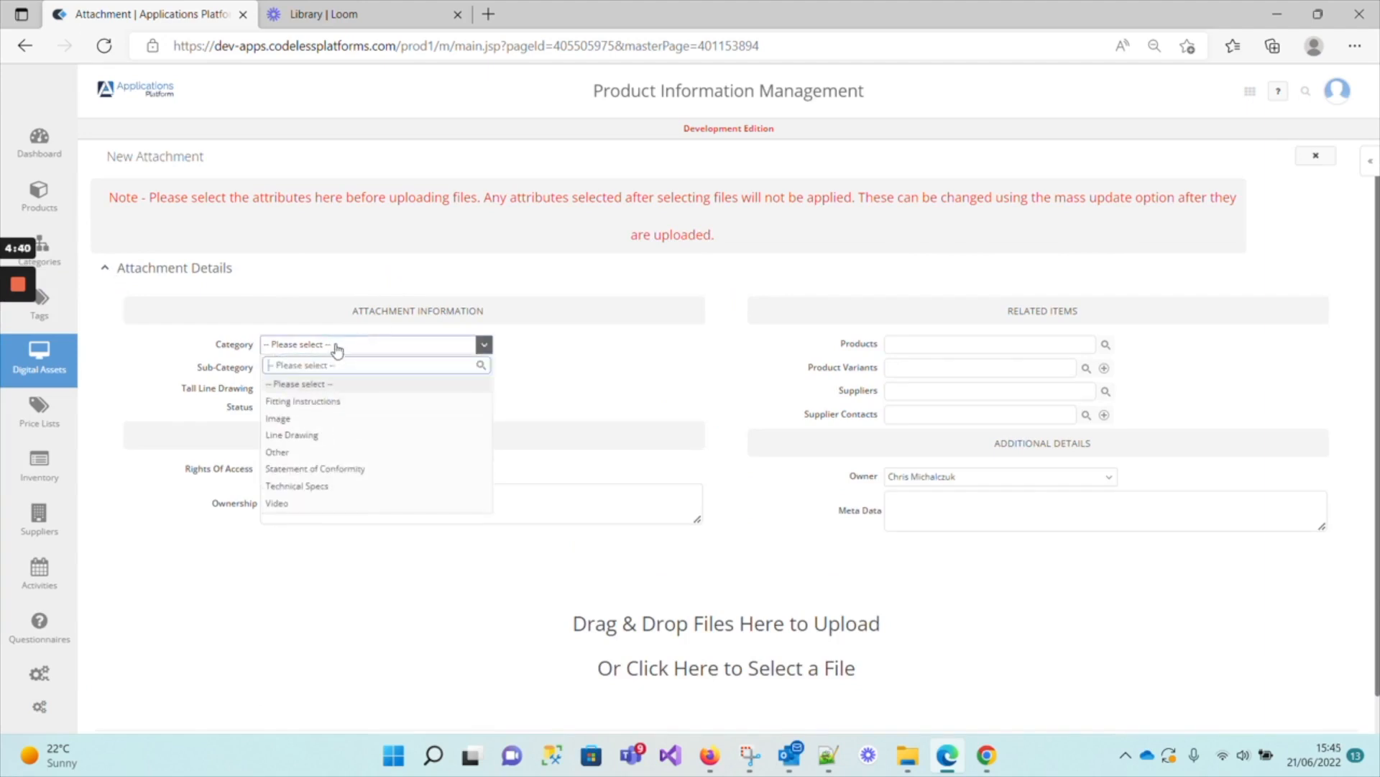
click(287, 419)
click(295, 375)
click(295, 382)
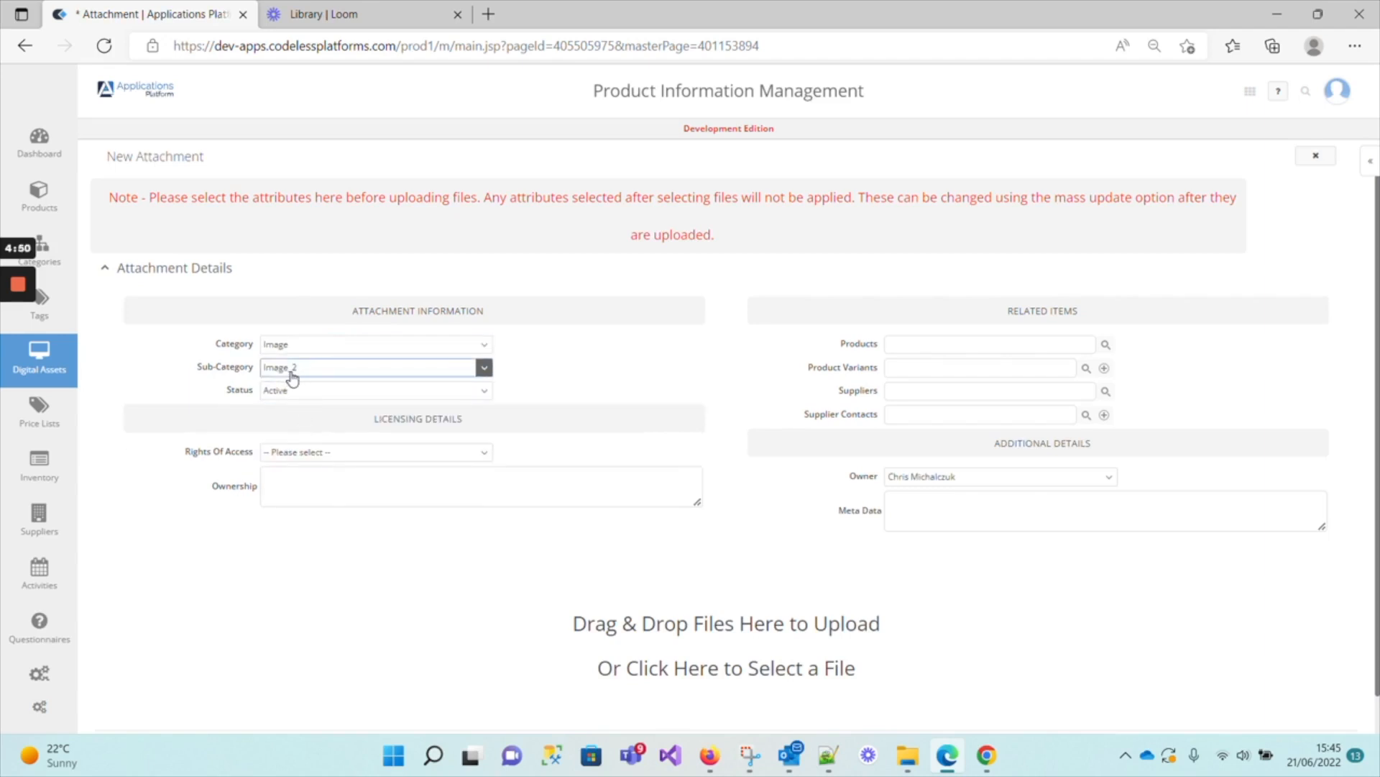
Step: Search the related products for ph00 and link PH0001 BUSPIRONE TB 15MG 100 to the upload
click(911, 350)
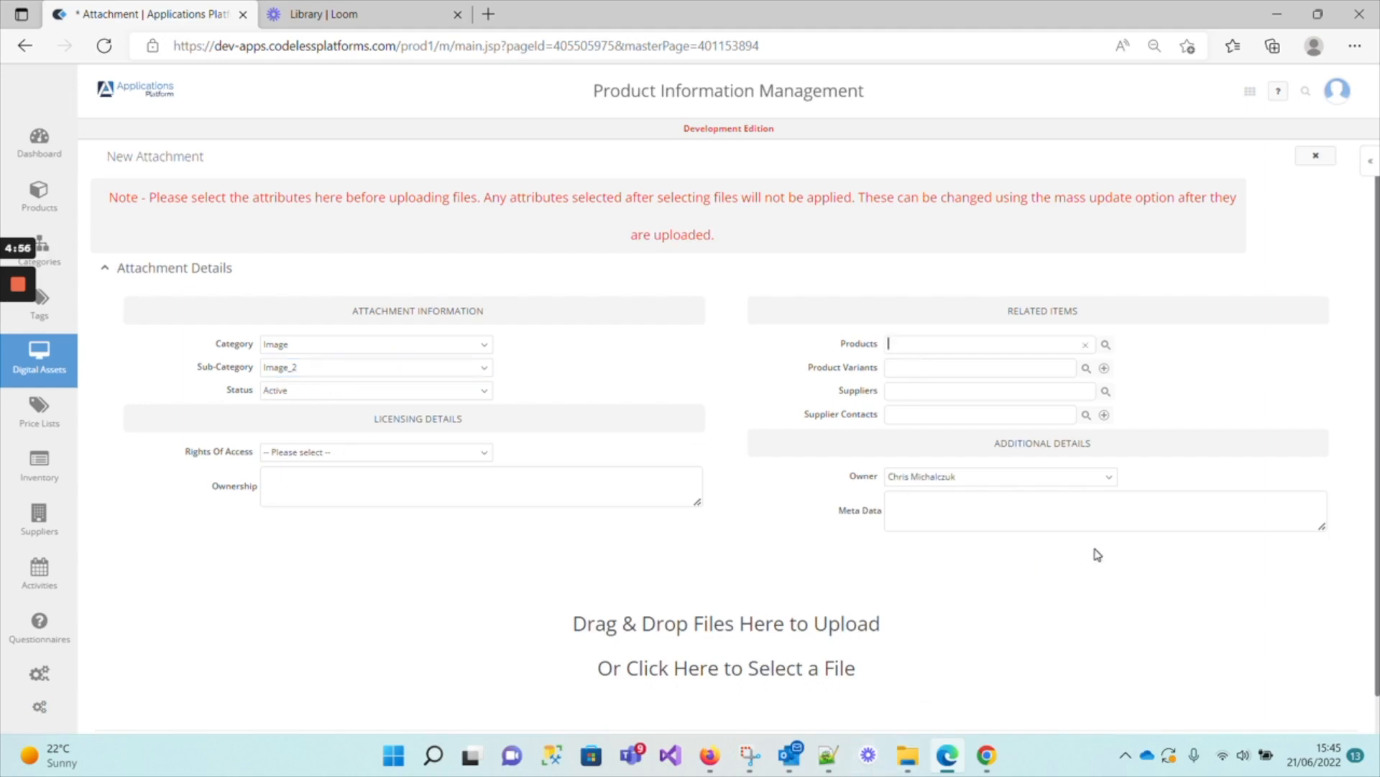
text(ph00)
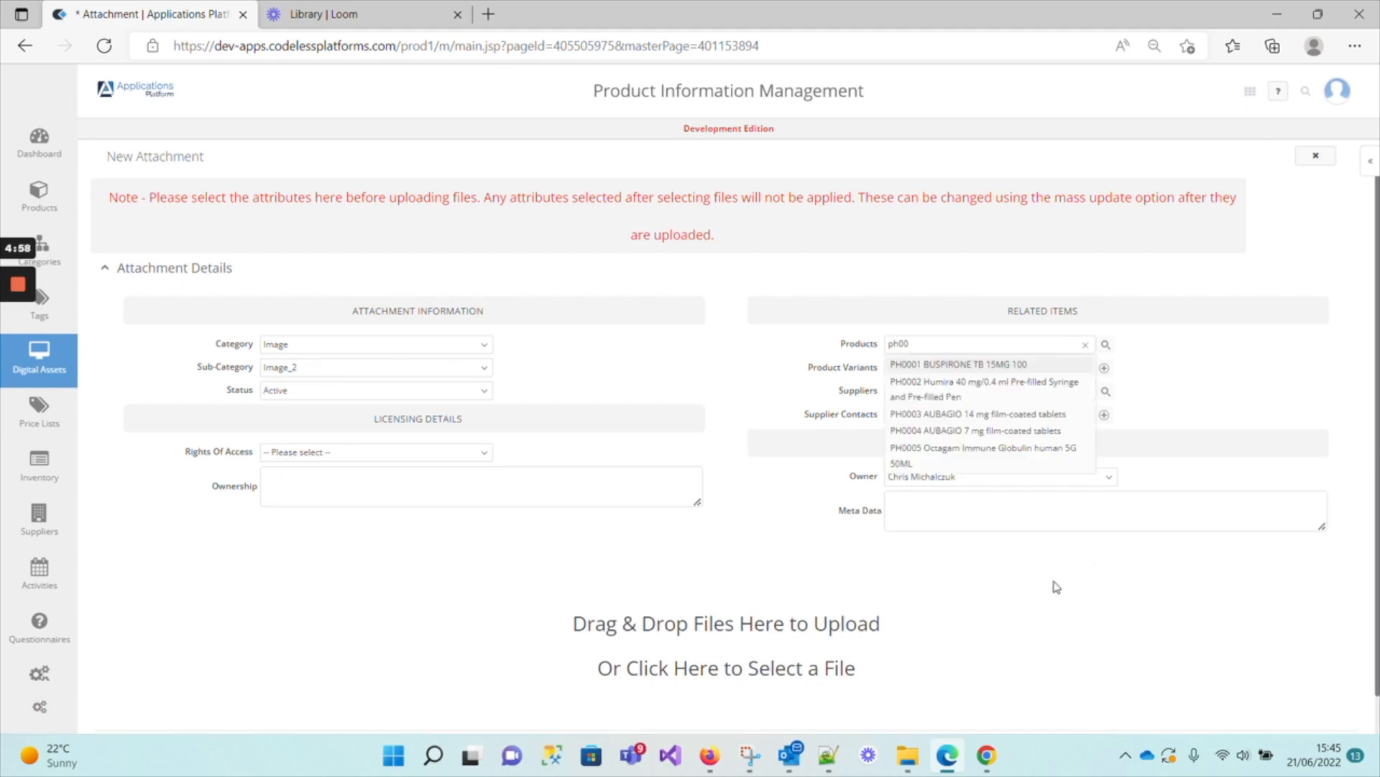
click(962, 365)
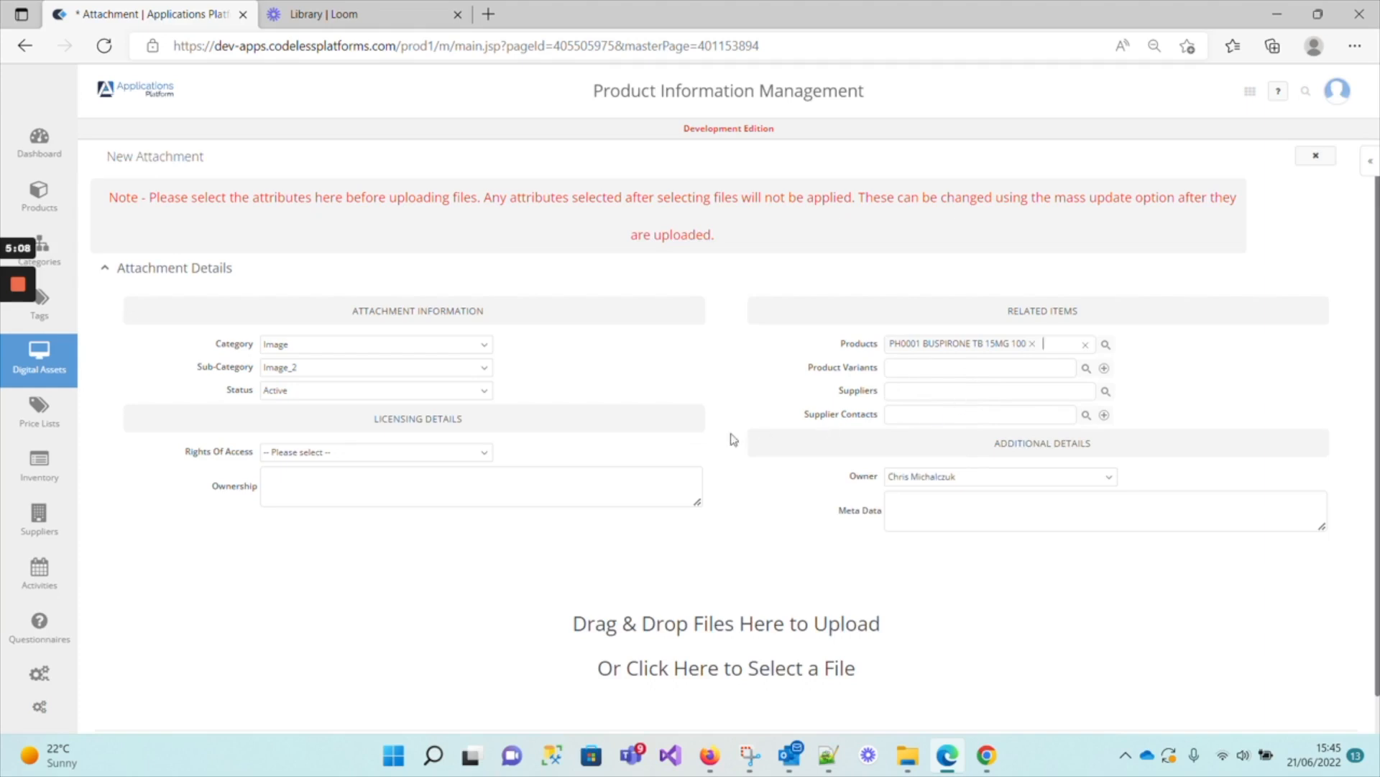
Step: Review the available Status and Rights Of Access options without changing either attribute
click(314, 394)
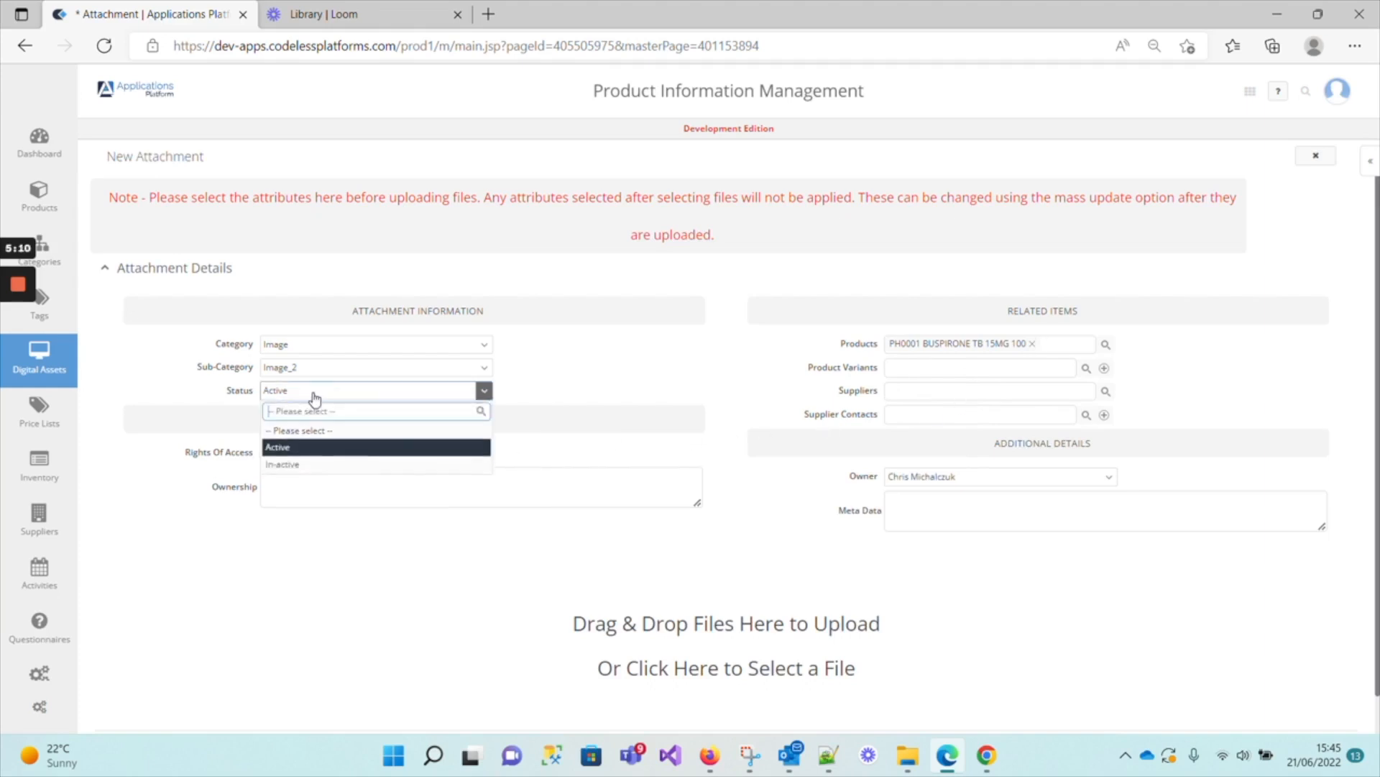
click(654, 400)
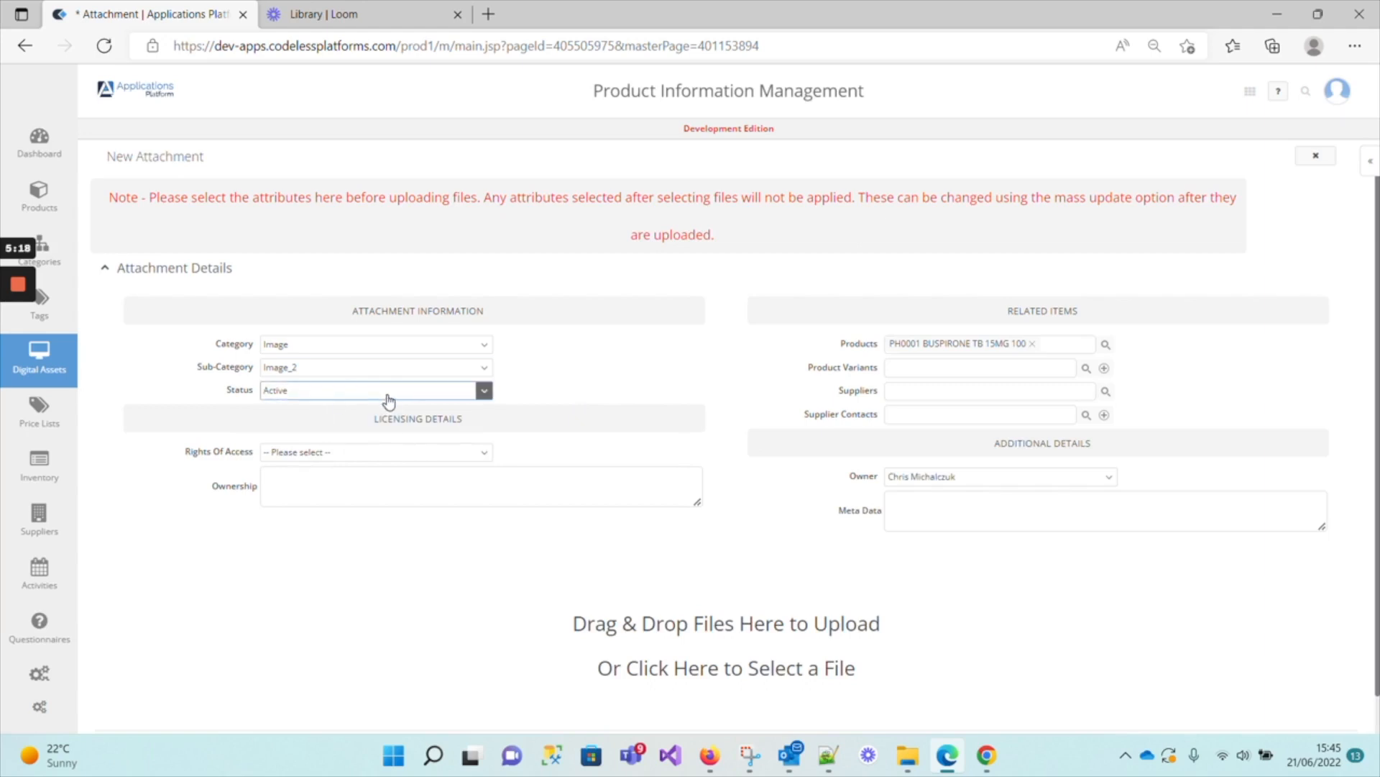
click(320, 459)
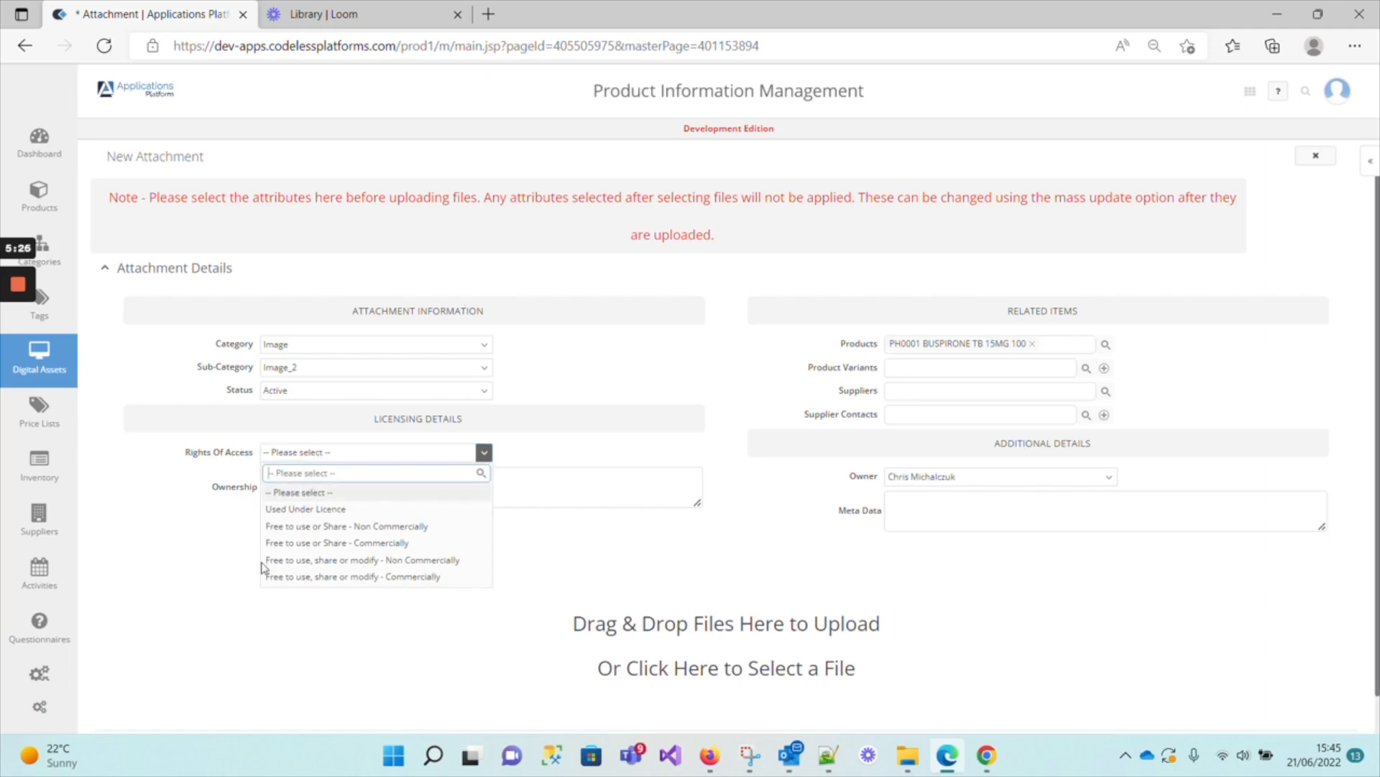
click(637, 555)
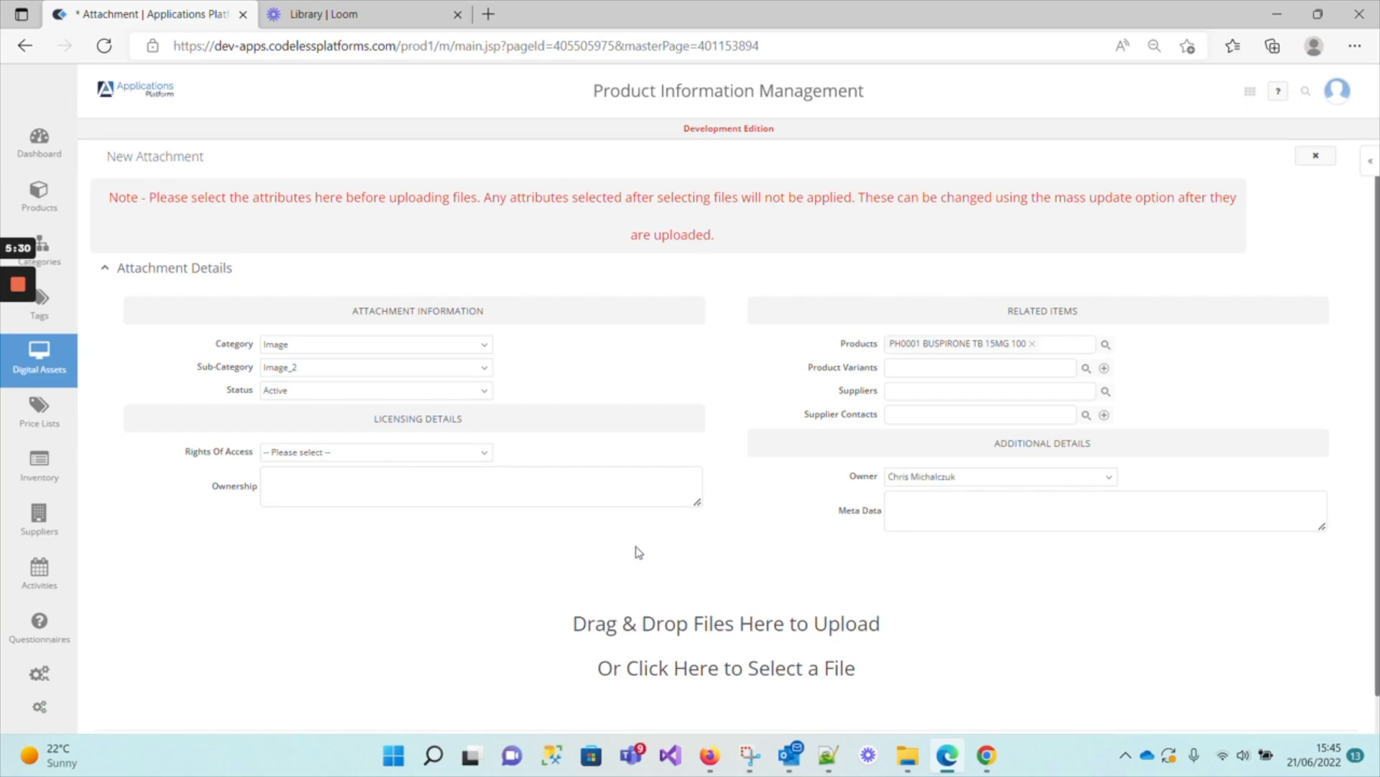
Step: Switch to File Explorer and select PH0001, PH0001_1, PH0001_2 and the PH0001 BUSPIRONE Tablets PDF
scroll(662, 544, down, 1)
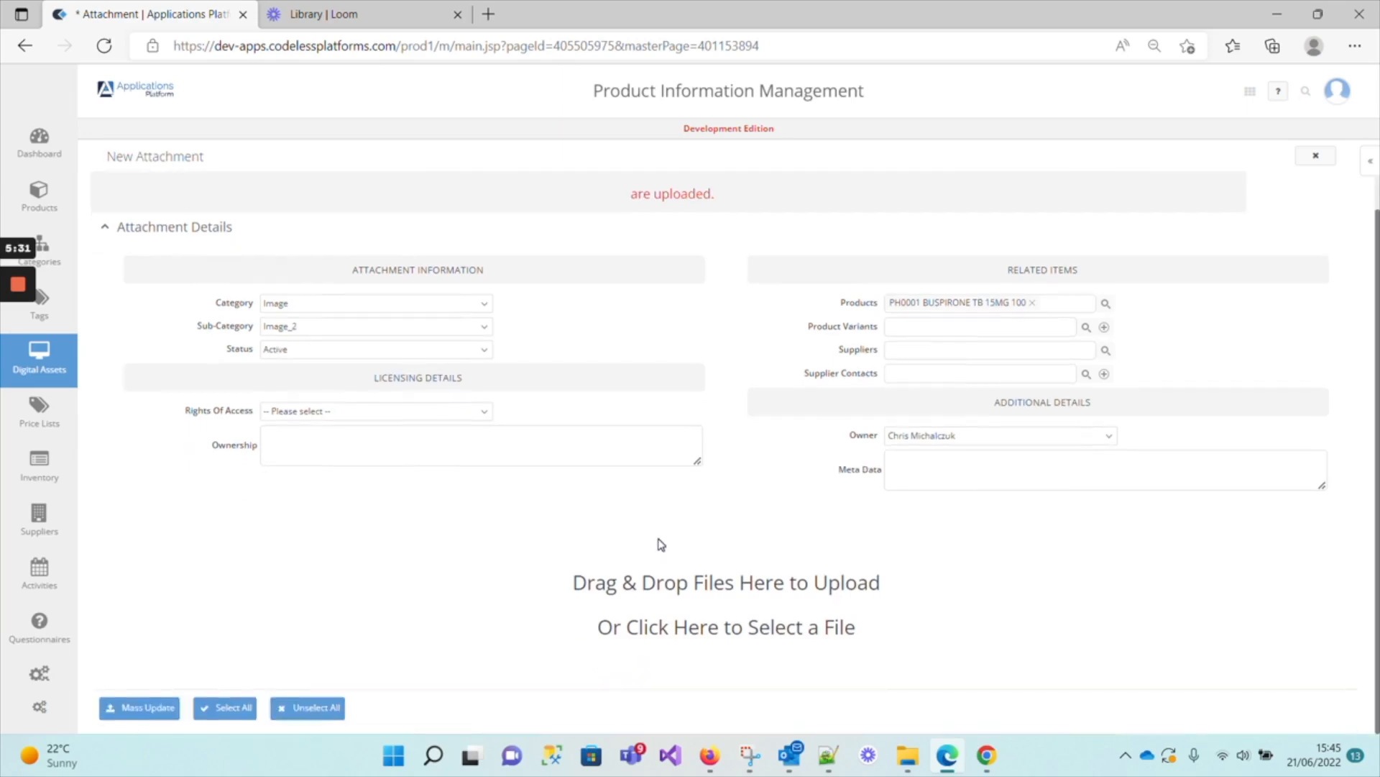
click(903, 765)
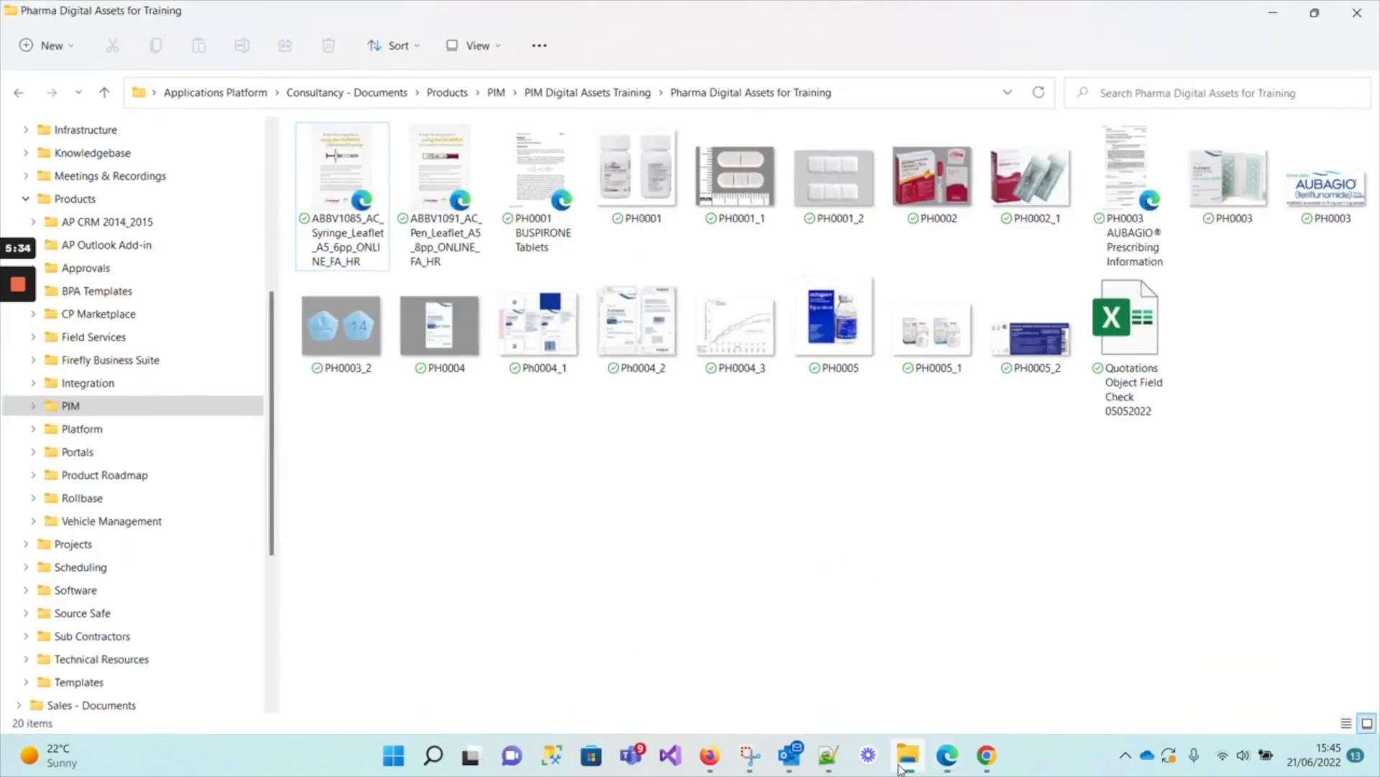
click(647, 193)
ctrl+click(762, 192)
ctrl+click(813, 221)
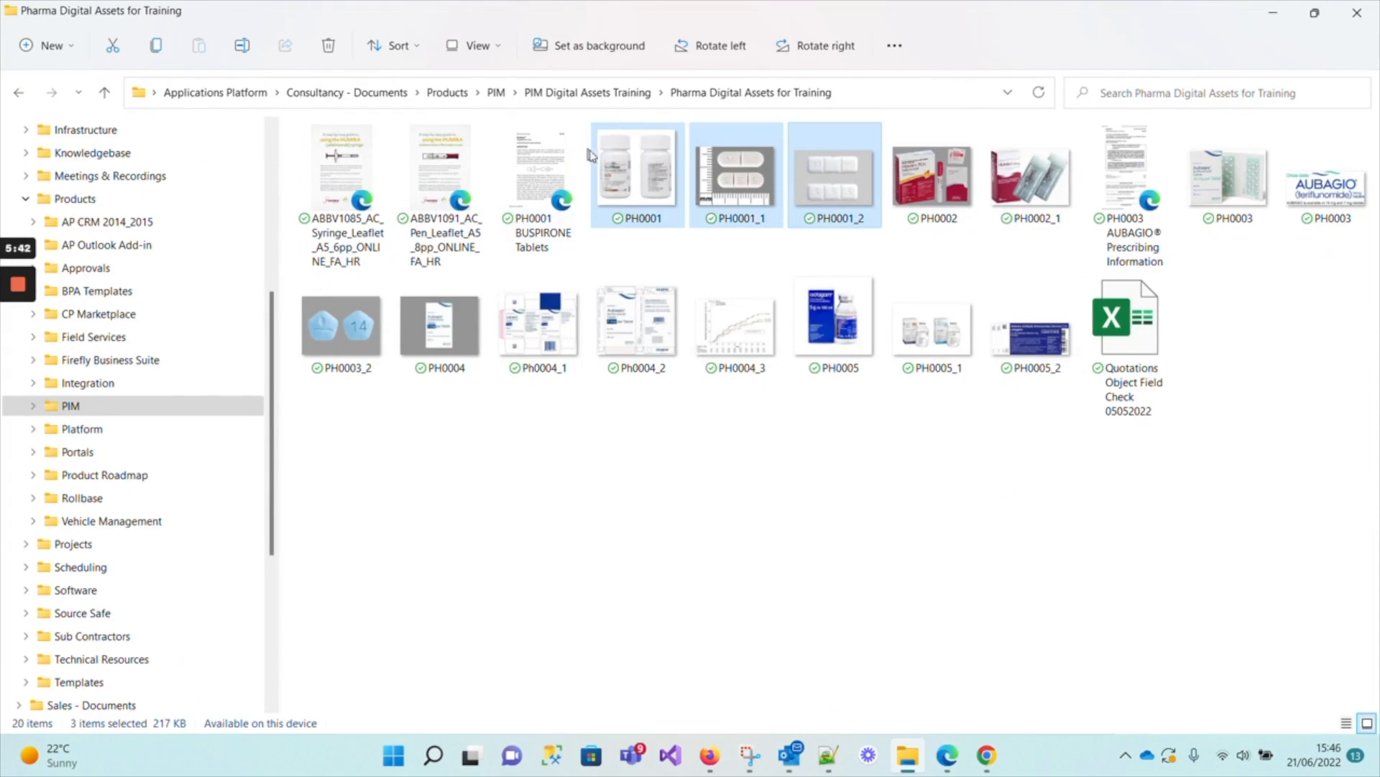
ctrl+click(543, 188)
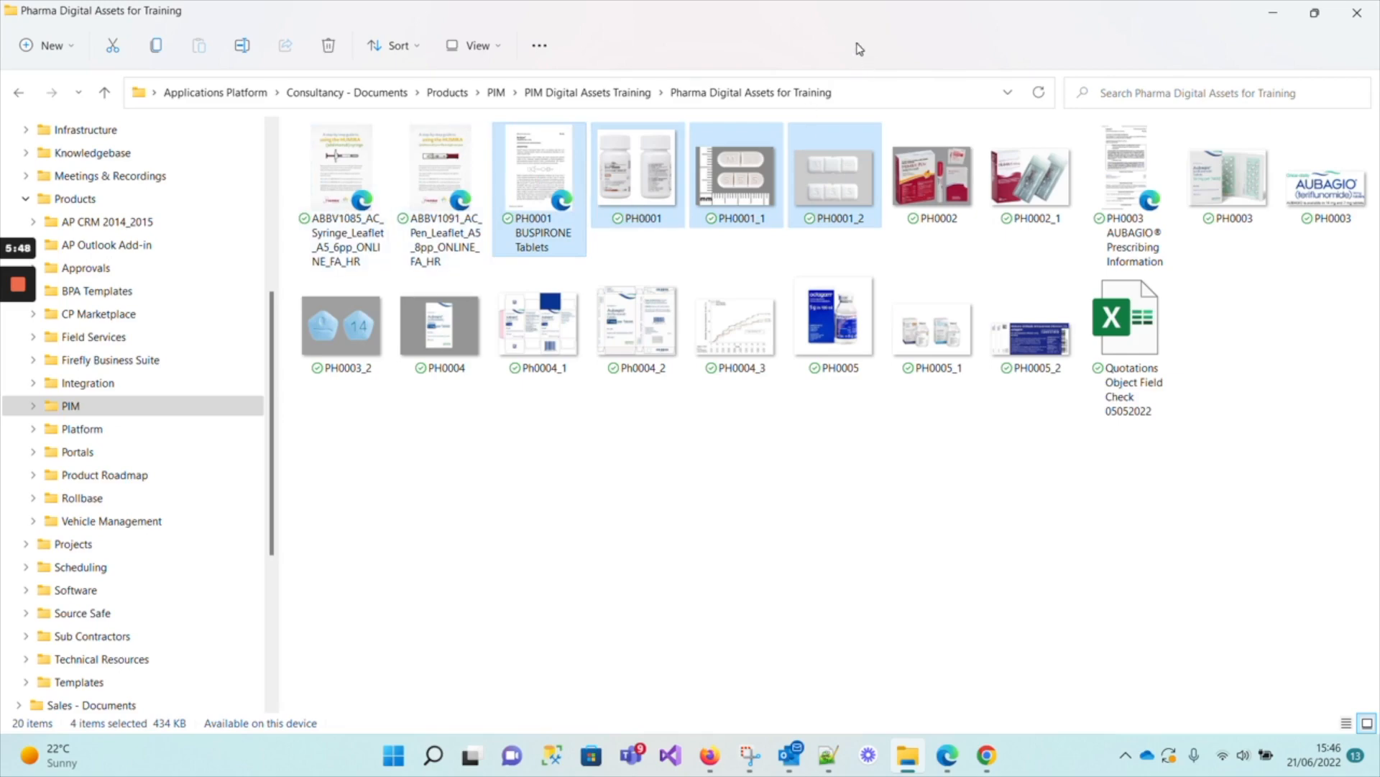
Step: Reduce the File Explorer window and upload the four selected PH0001 files through the bulk upload drop area
click(1315, 13)
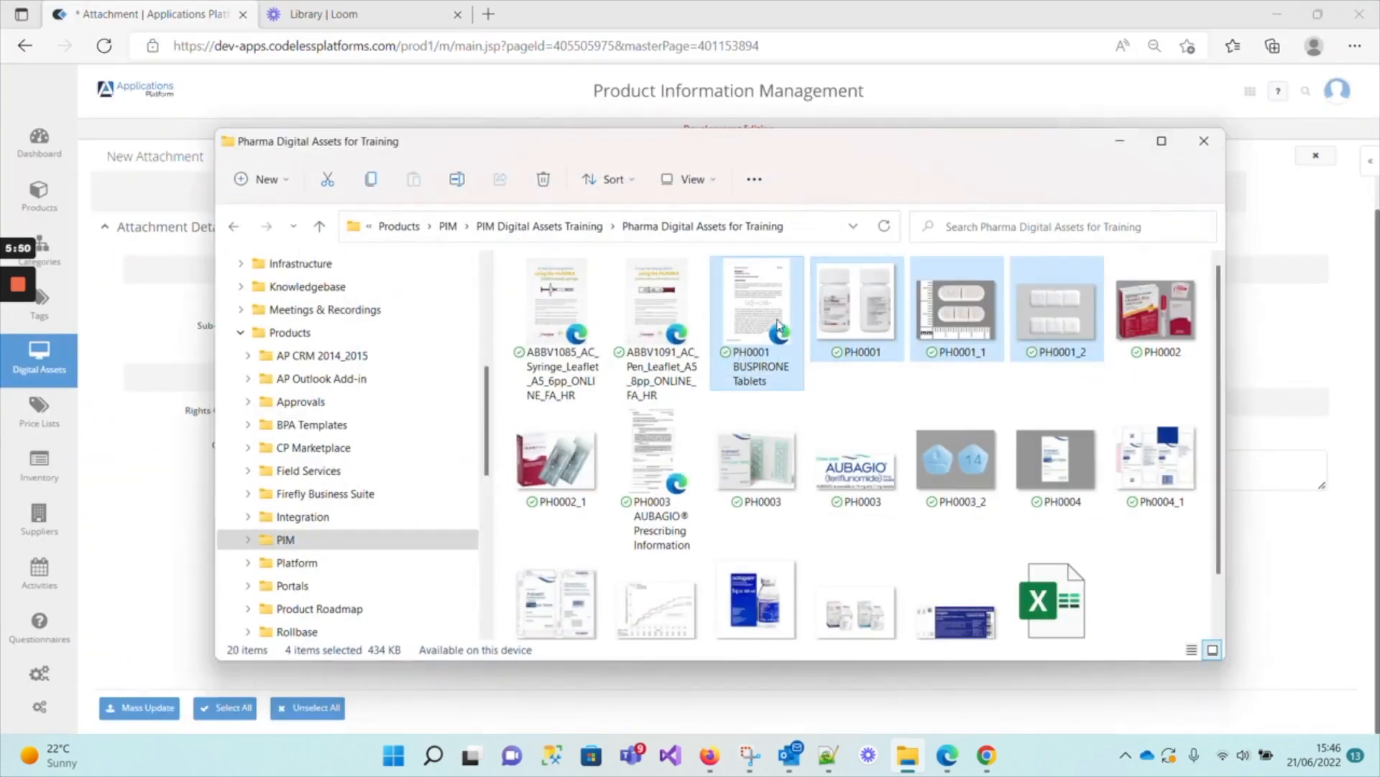
drag(750, 328, 173, 532)
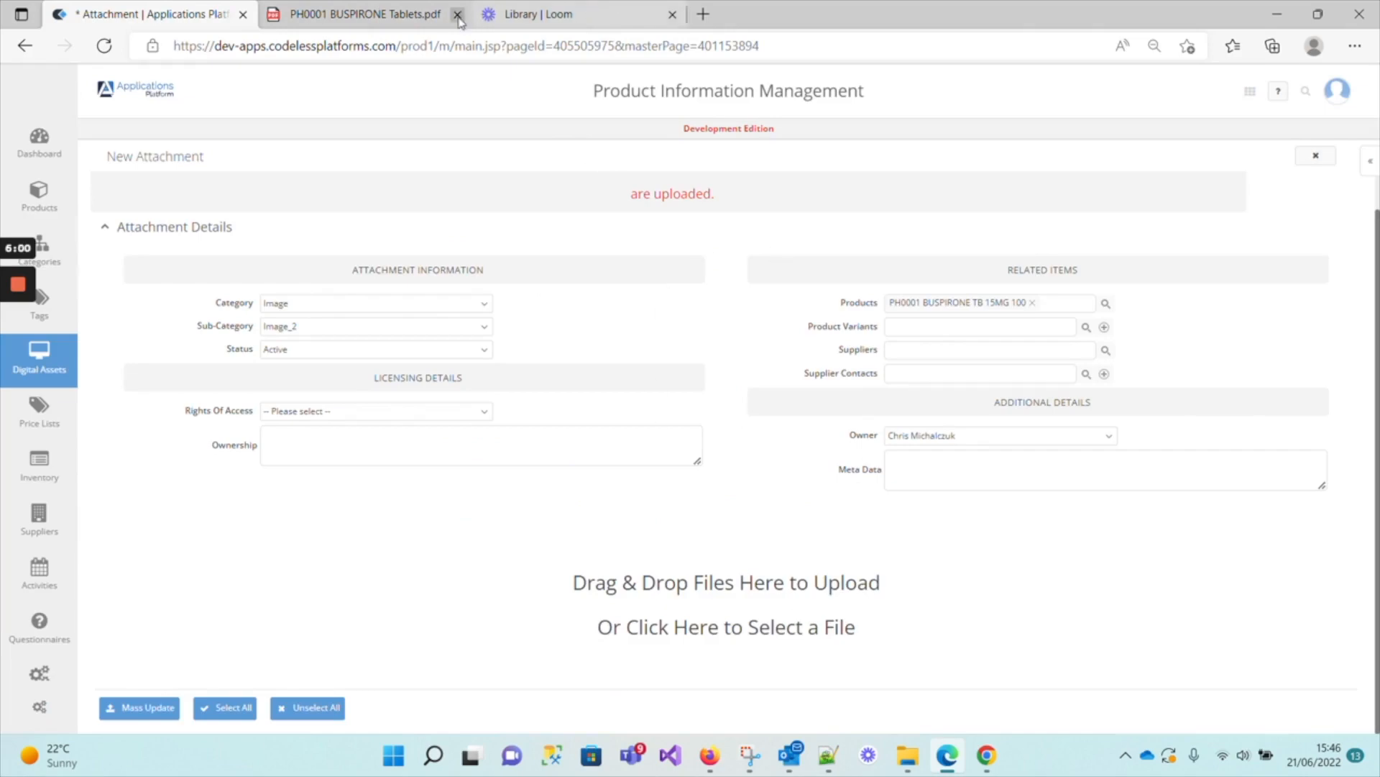
click(359, 13)
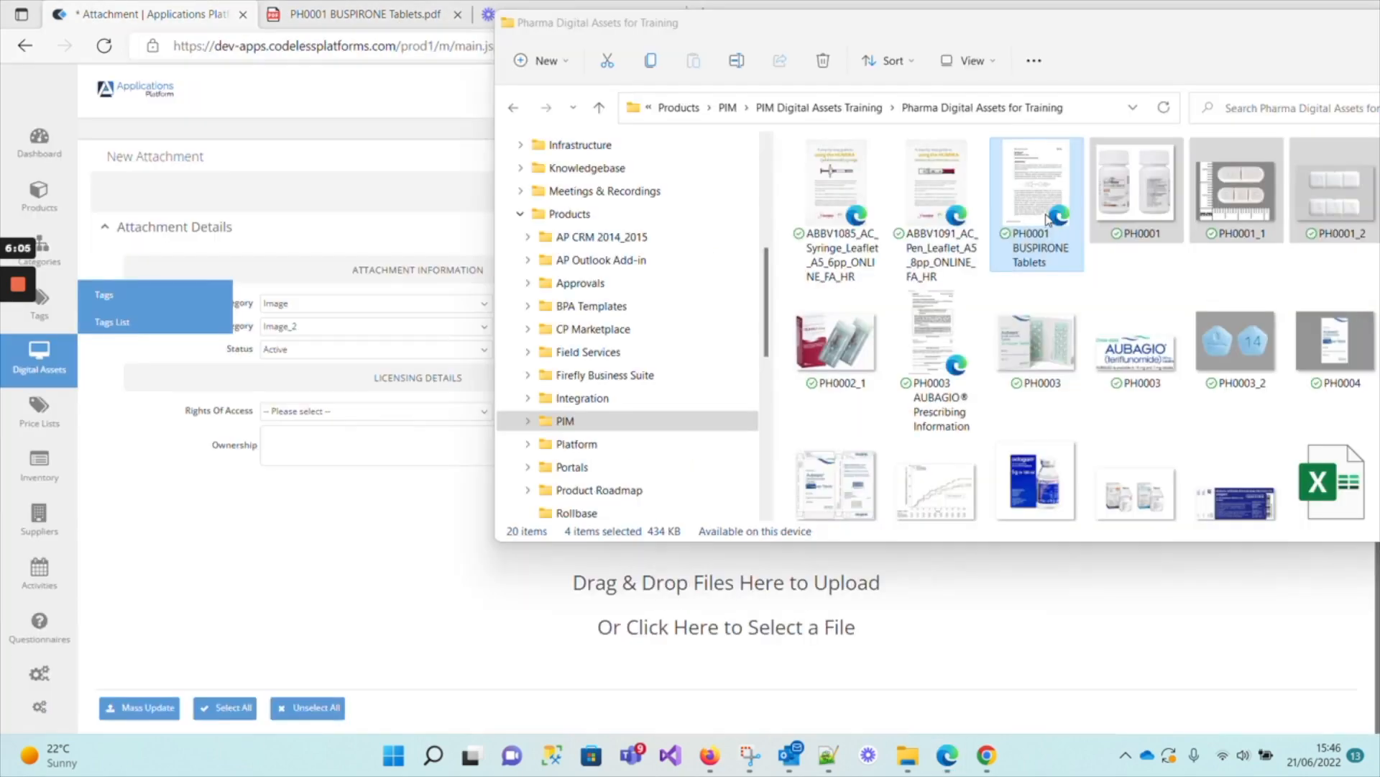
drag(1046, 219, 549, 636)
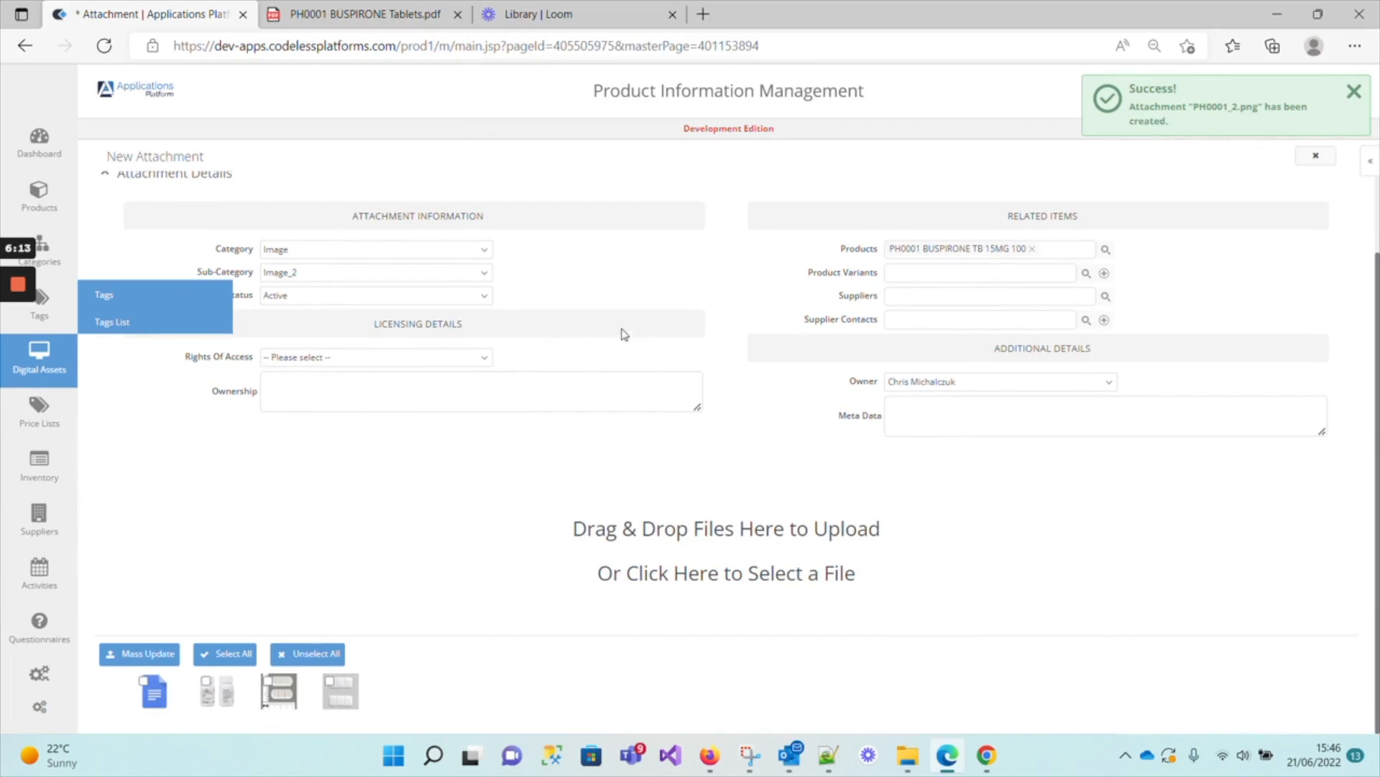
Step: Leave the upload form for the Products list and search for products matching ph0
mouse_move(39, 198)
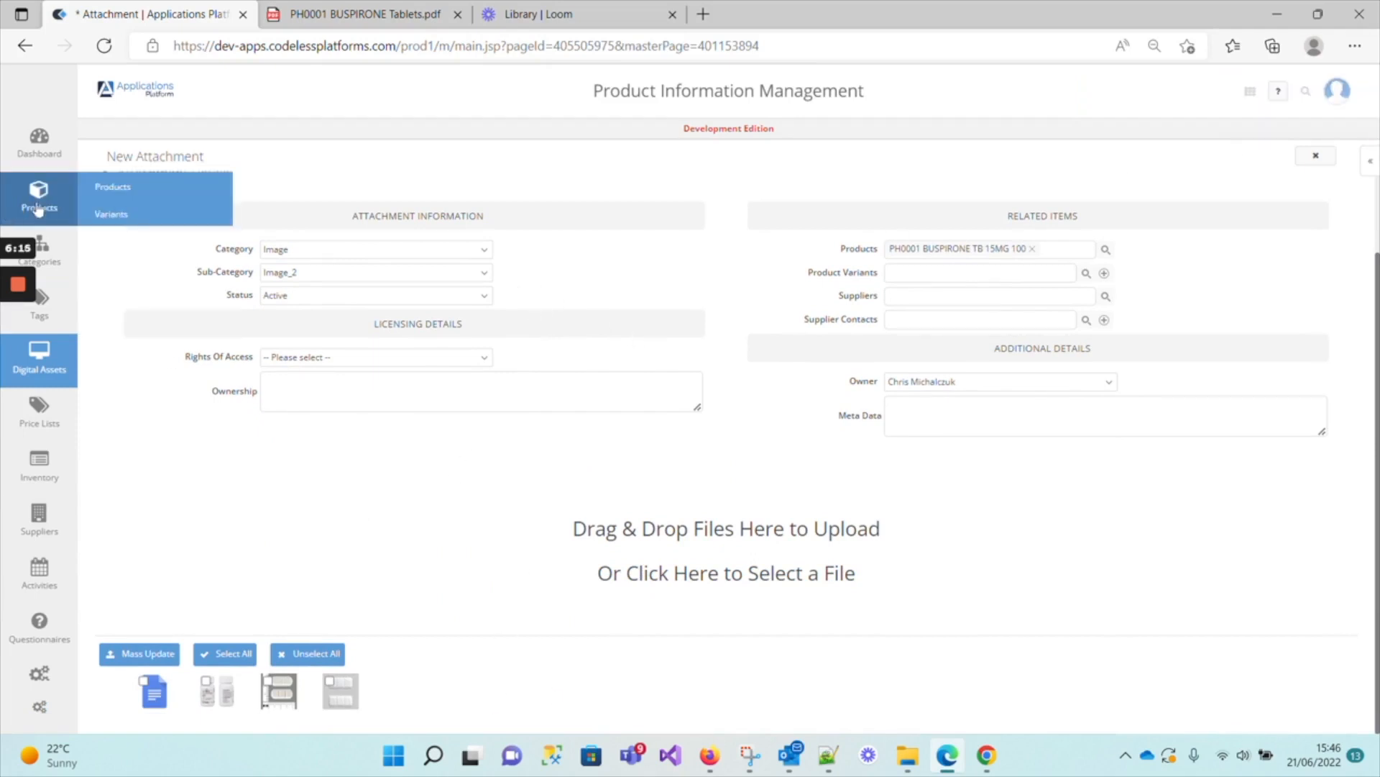
click(111, 195)
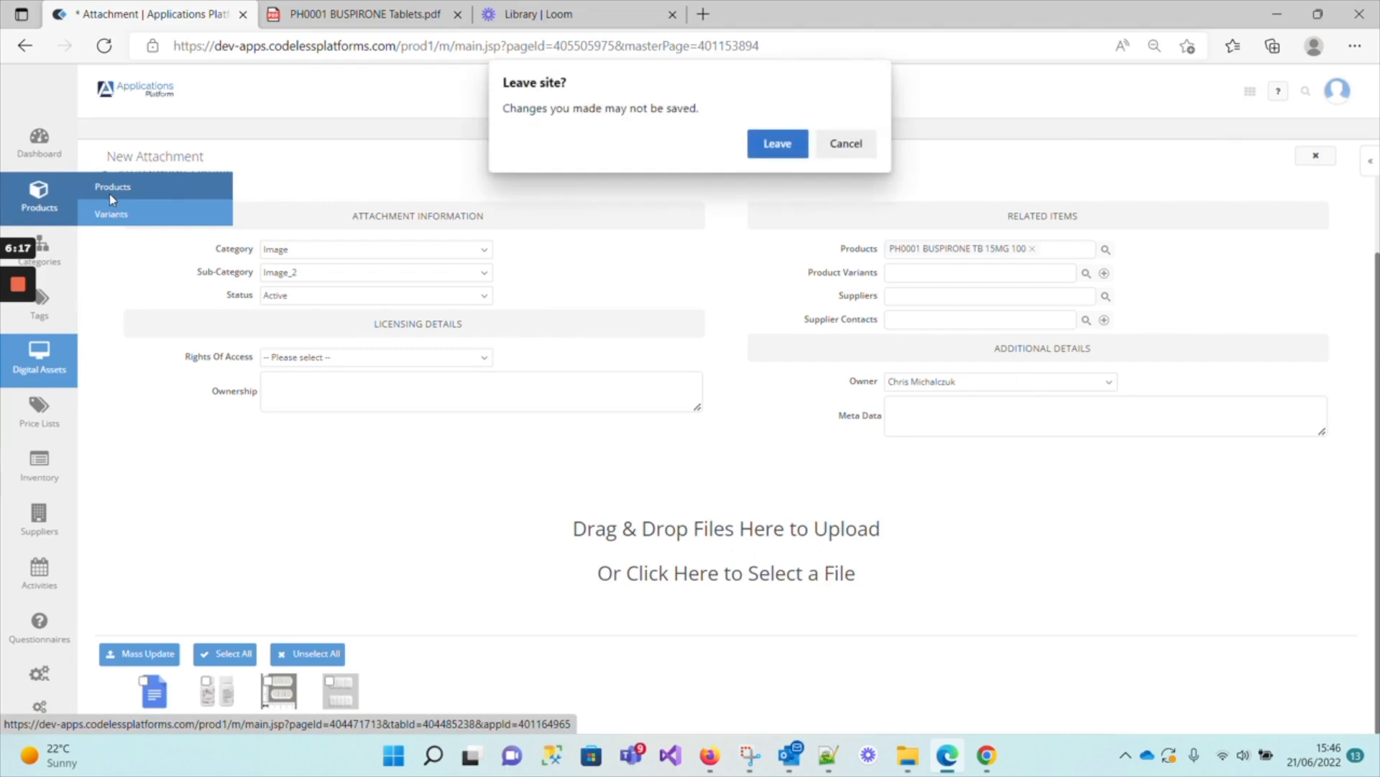
click(776, 143)
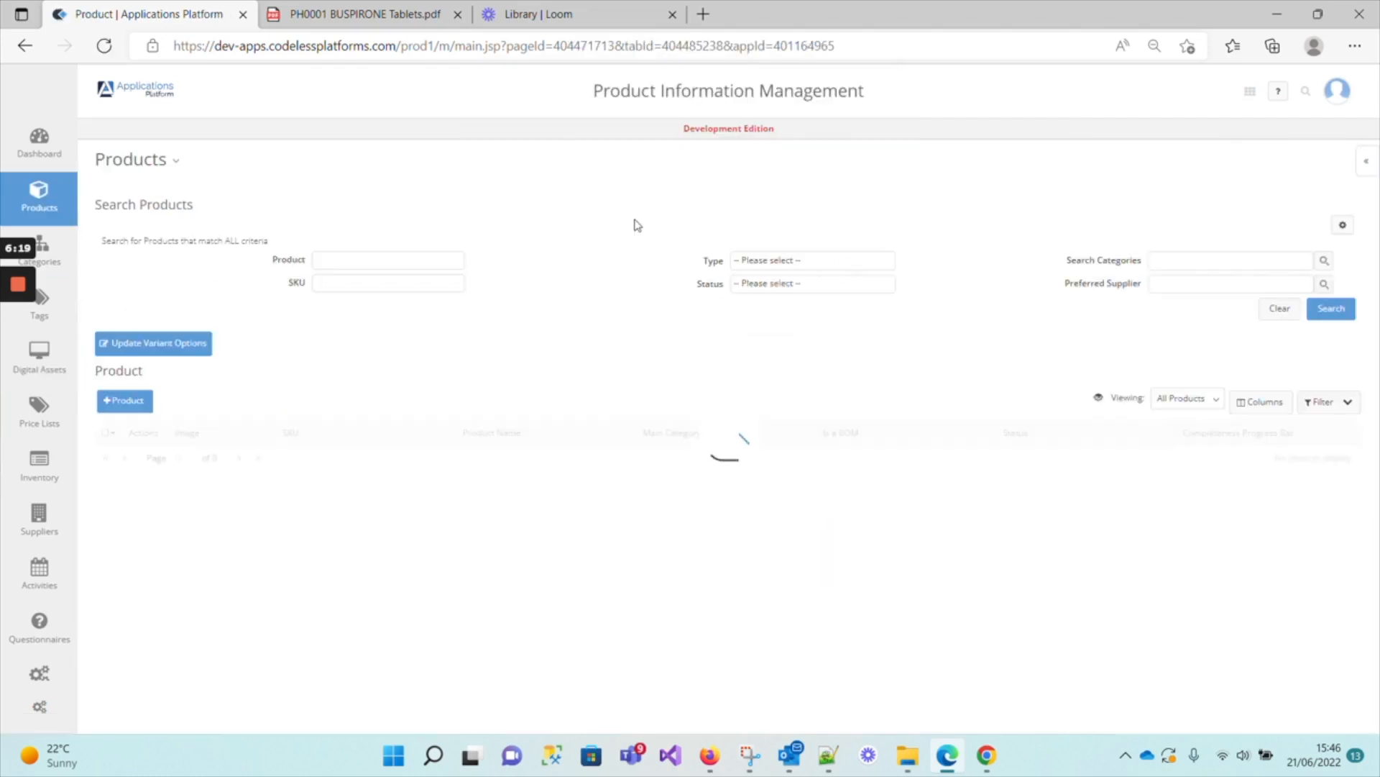
click(338, 260)
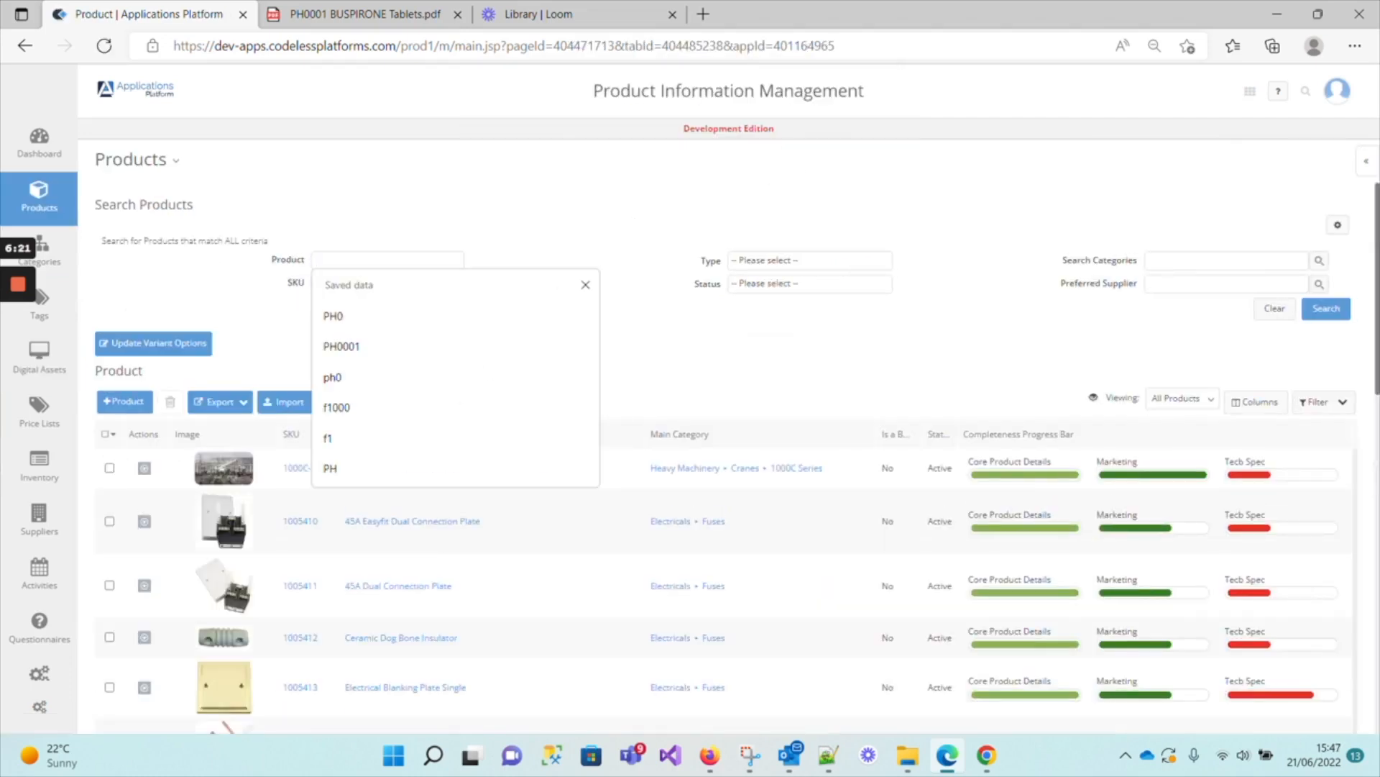
click(332, 377)
key(Return)
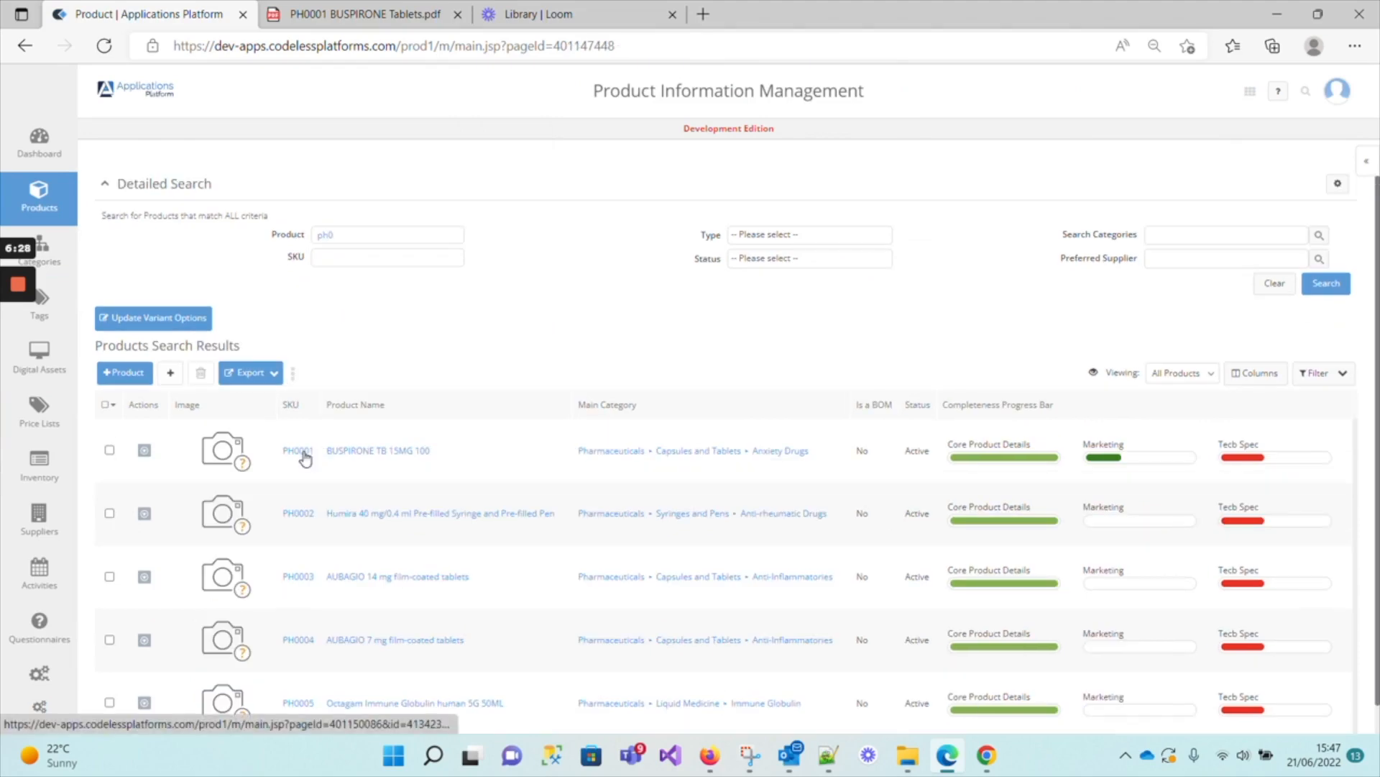
Step: Open product PH0001 BUSPIRONE TB 15MG 100 and examine the digital assets linked to it
click(302, 451)
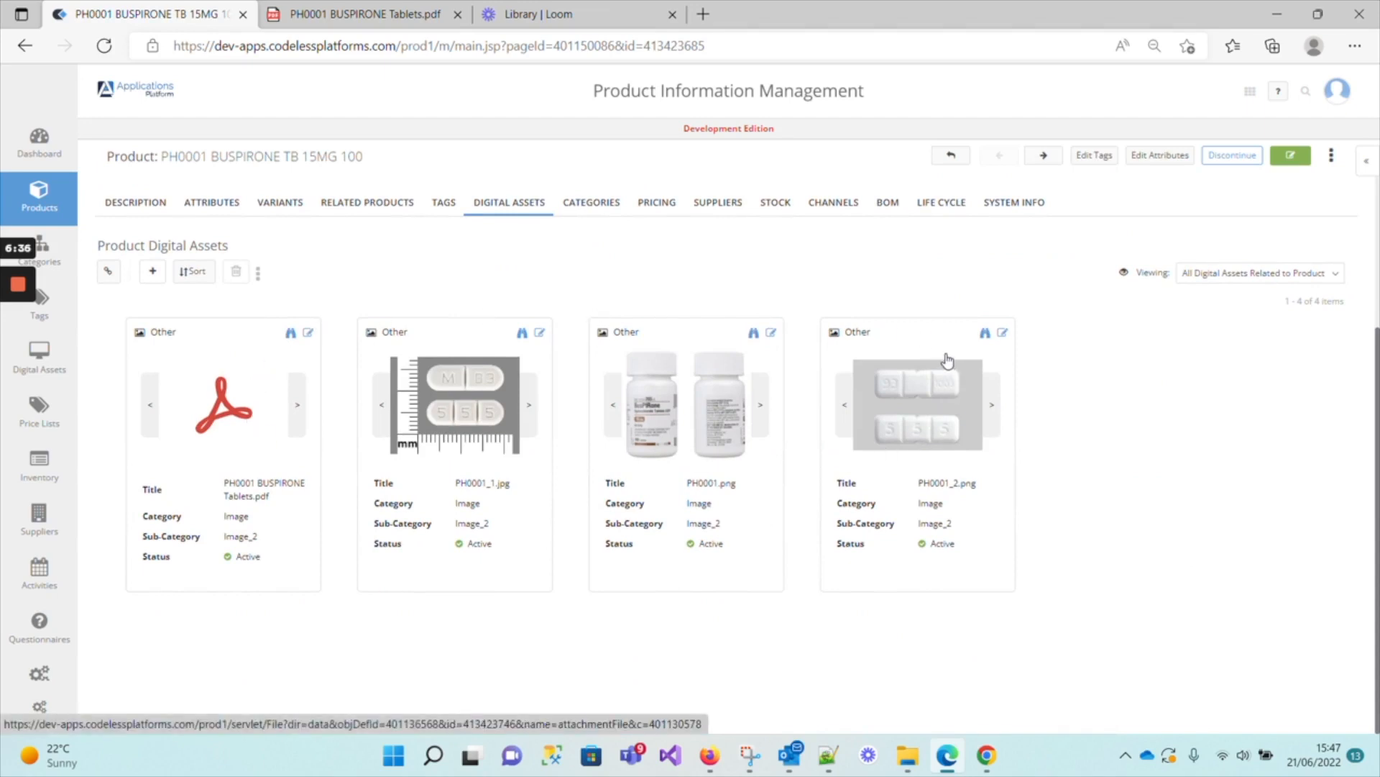
mouse_move(29, 331)
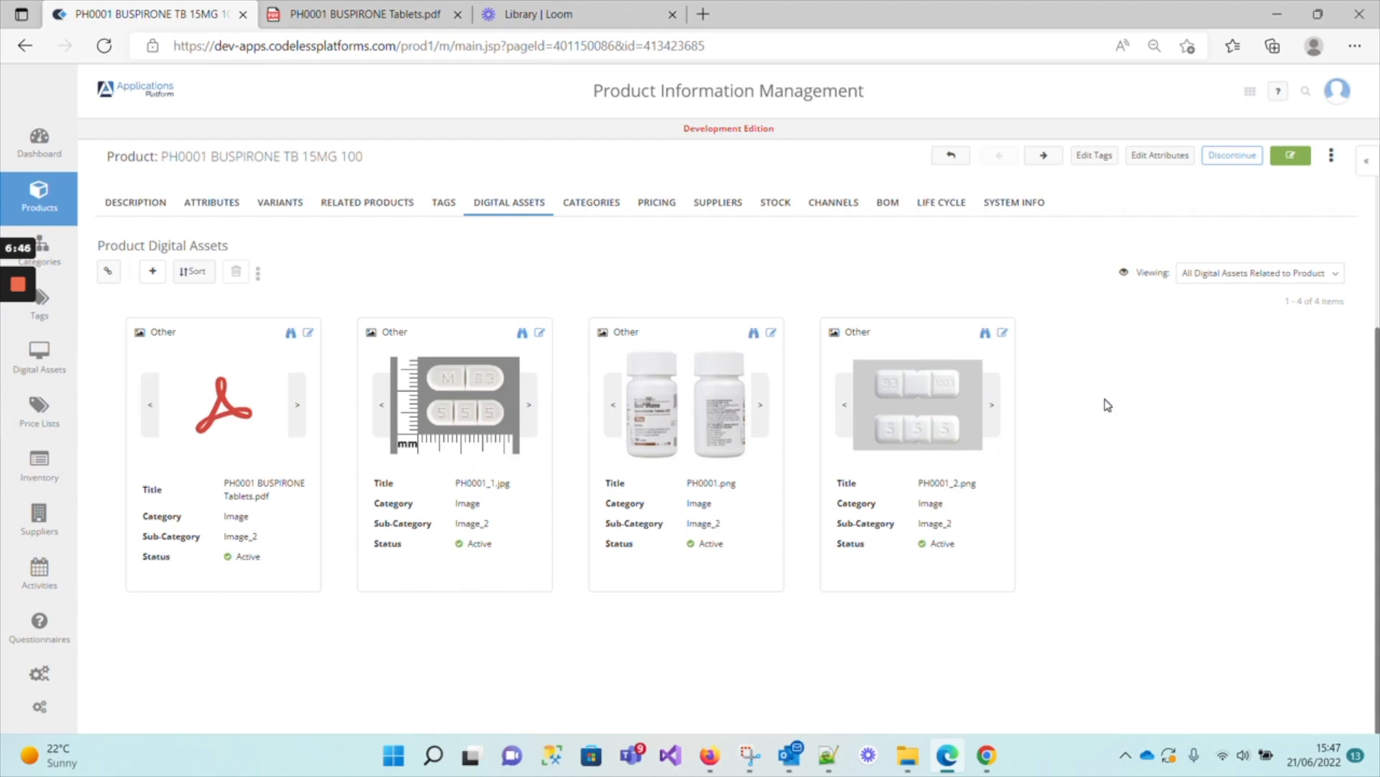
scroll(1107, 405, up, 3)
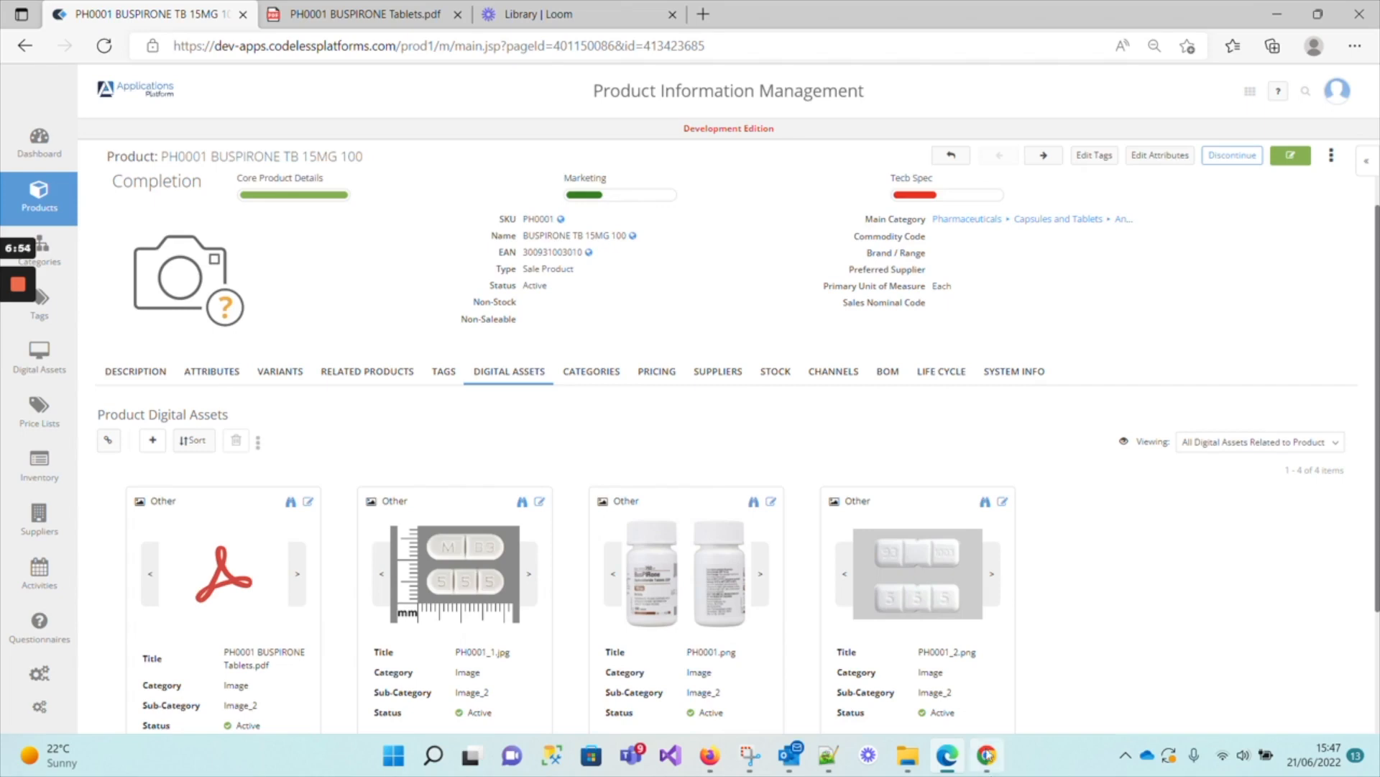
mouse_move(787, 761)
mouse_move(19, 374)
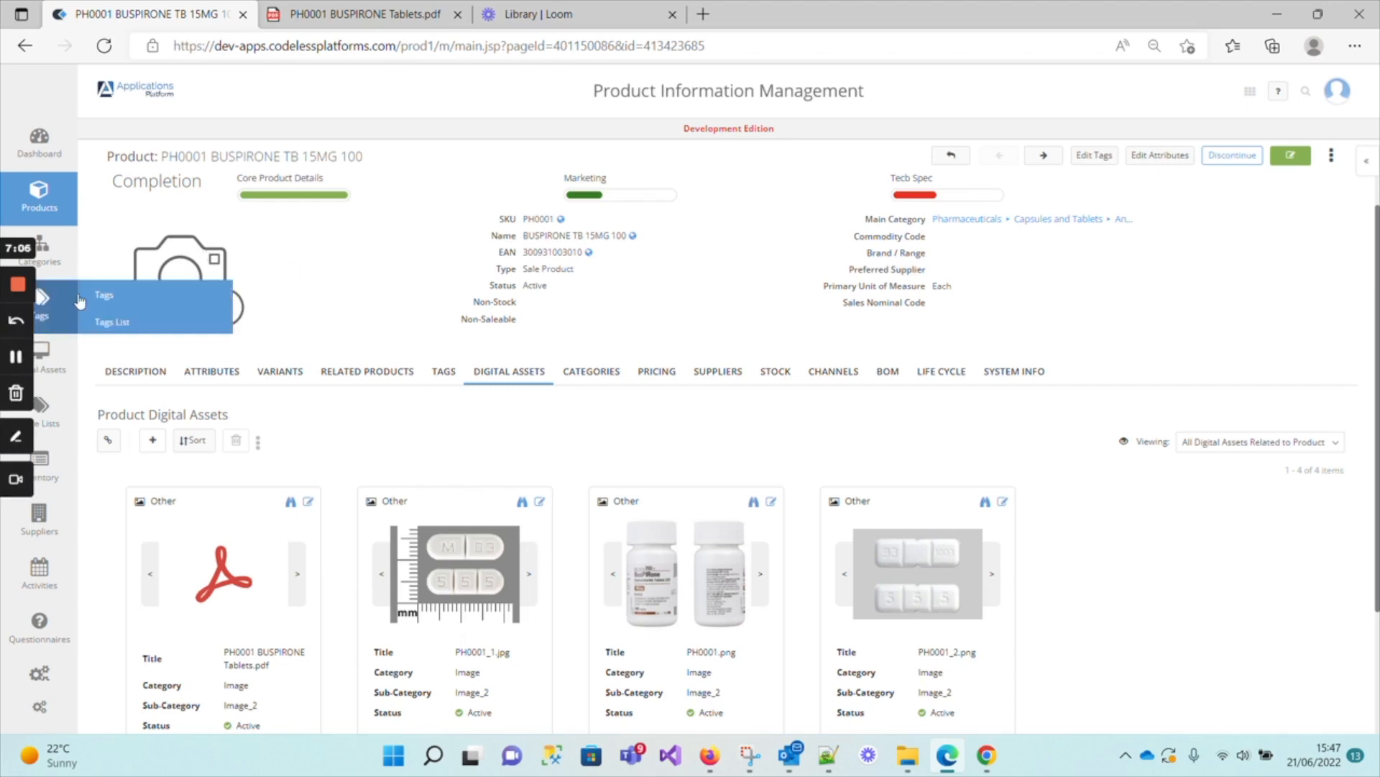